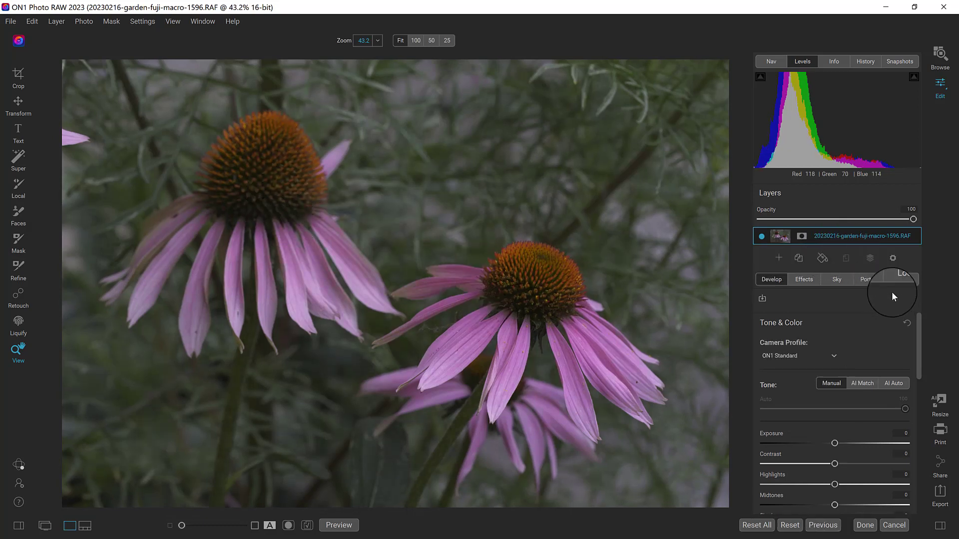
Set the photo's contrast to 27, highlights to -23 and midtones to 9.
drag(918, 325, 918, 349)
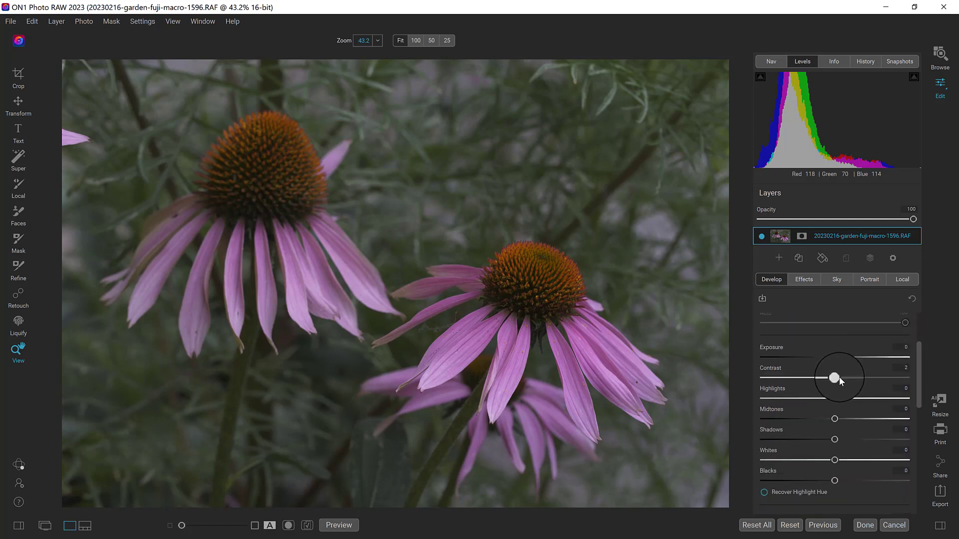
drag(839, 376, 855, 375)
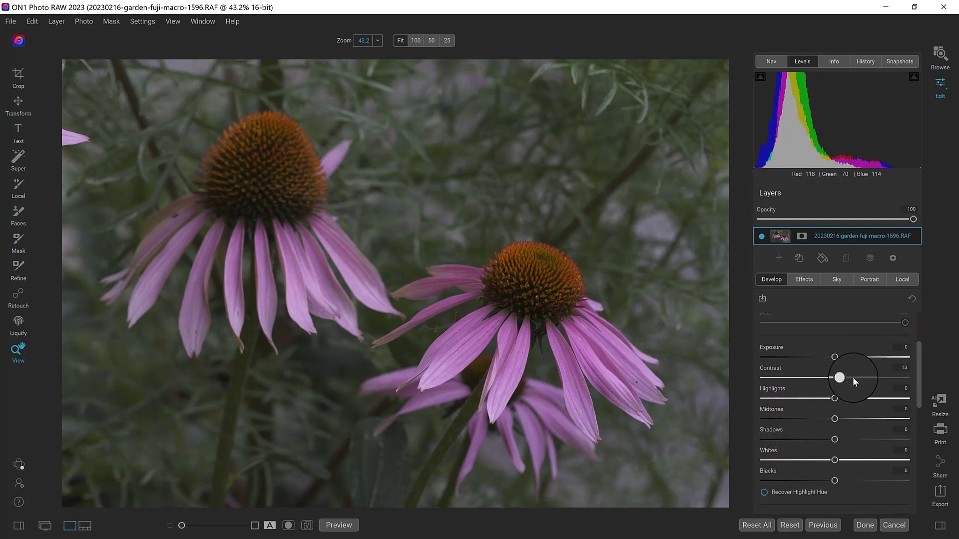
click(856, 375)
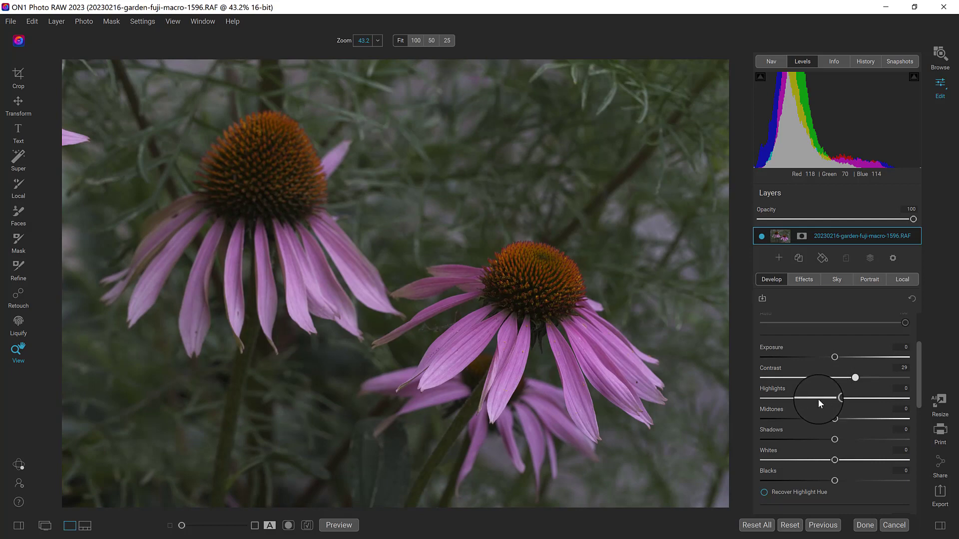
click(850, 419)
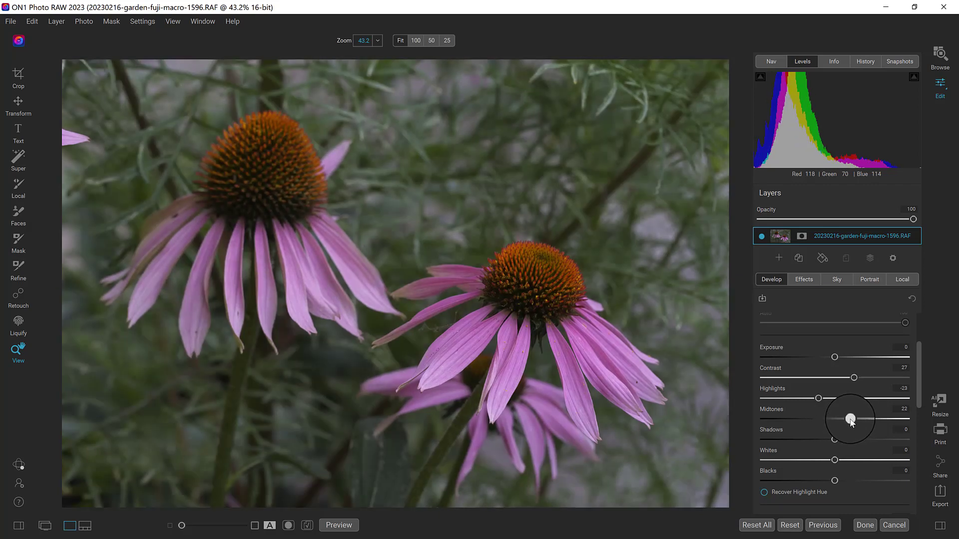
drag(850, 420, 841, 420)
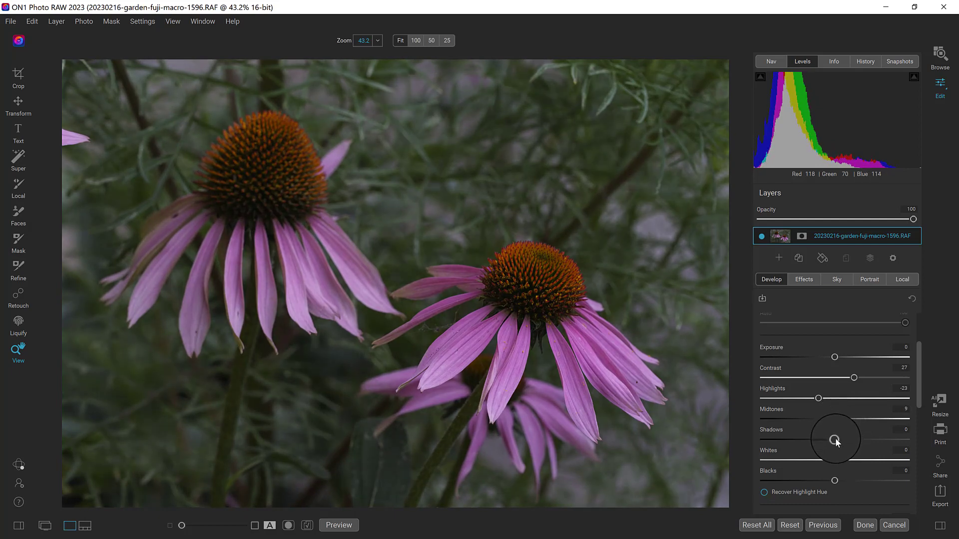
Set the photo's shadows to 11, whites to 19 and blacks to -20.
click(845, 439)
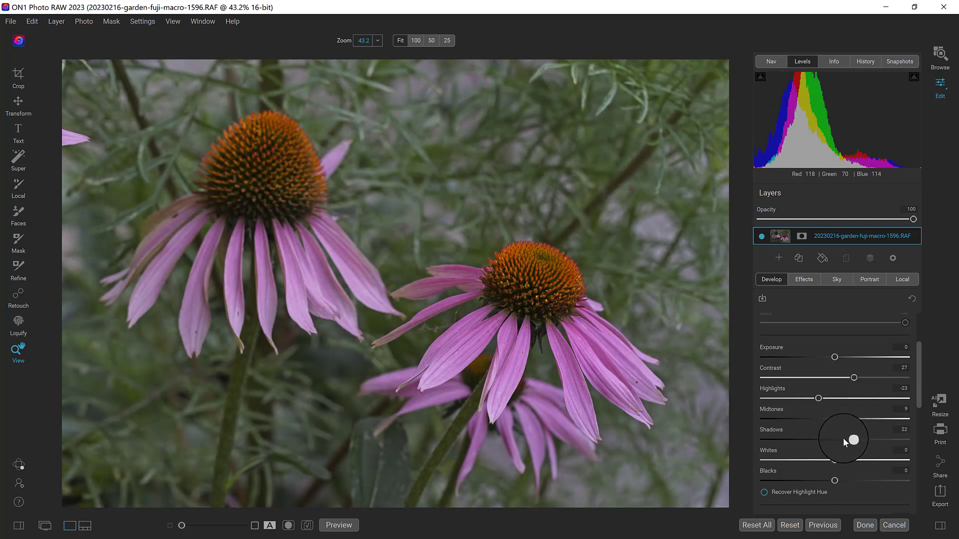
drag(843, 438, 848, 460)
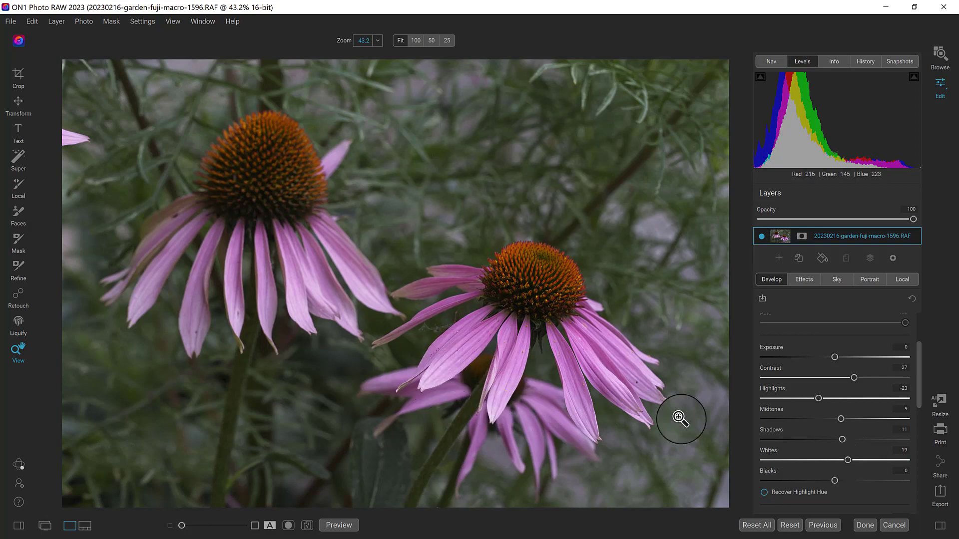
drag(835, 481, 820, 480)
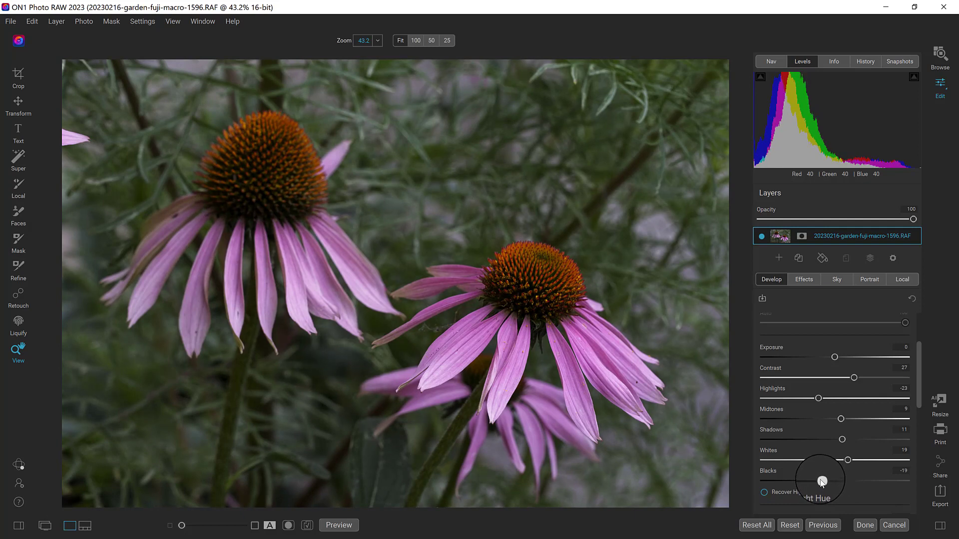
Raise the photo's structure to 12 and lower its colour saturation to -43.
drag(918, 355, 916, 402)
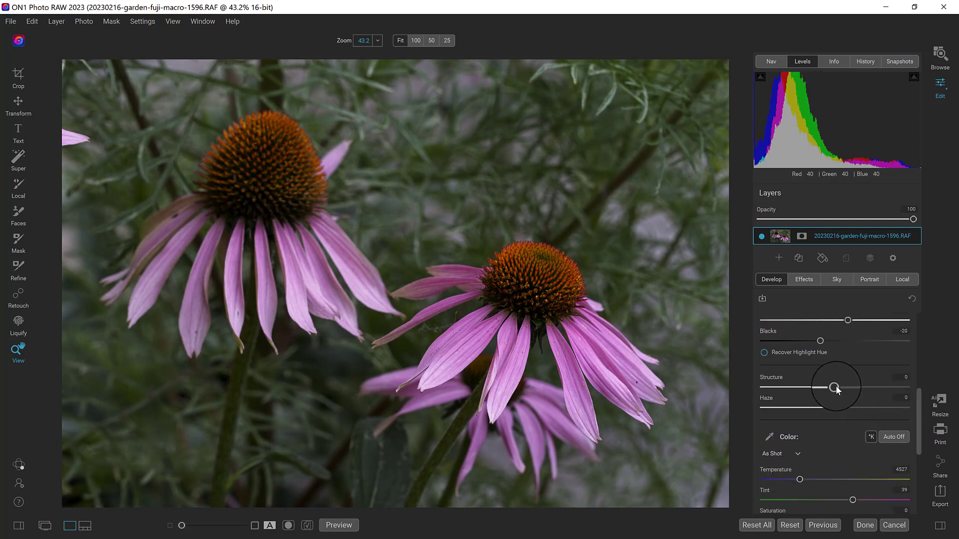
drag(835, 388, 843, 388)
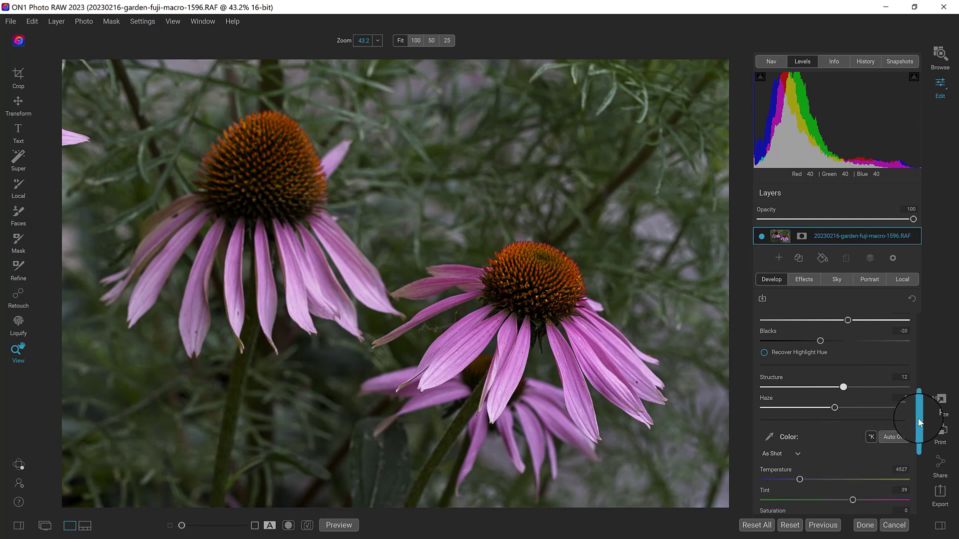
drag(918, 418, 919, 437)
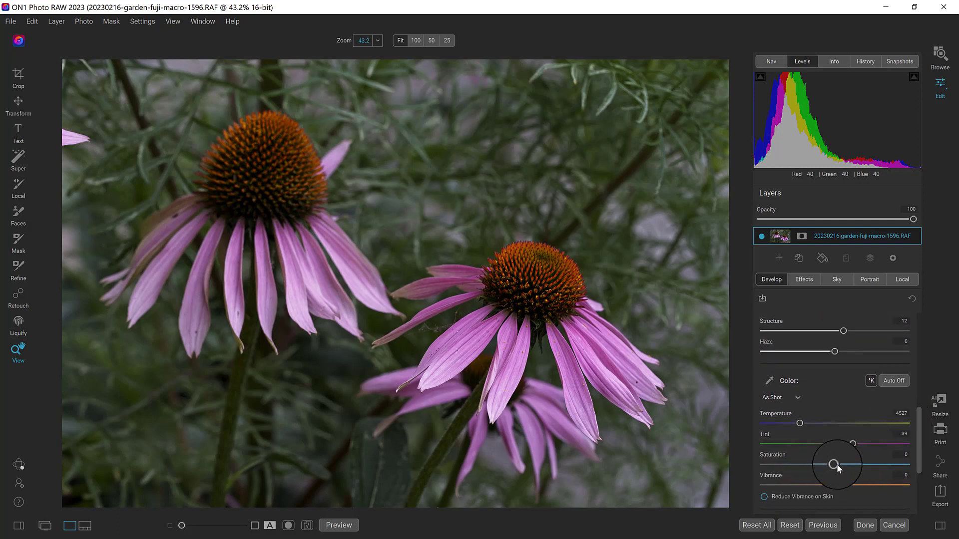
drag(837, 464, 806, 467)
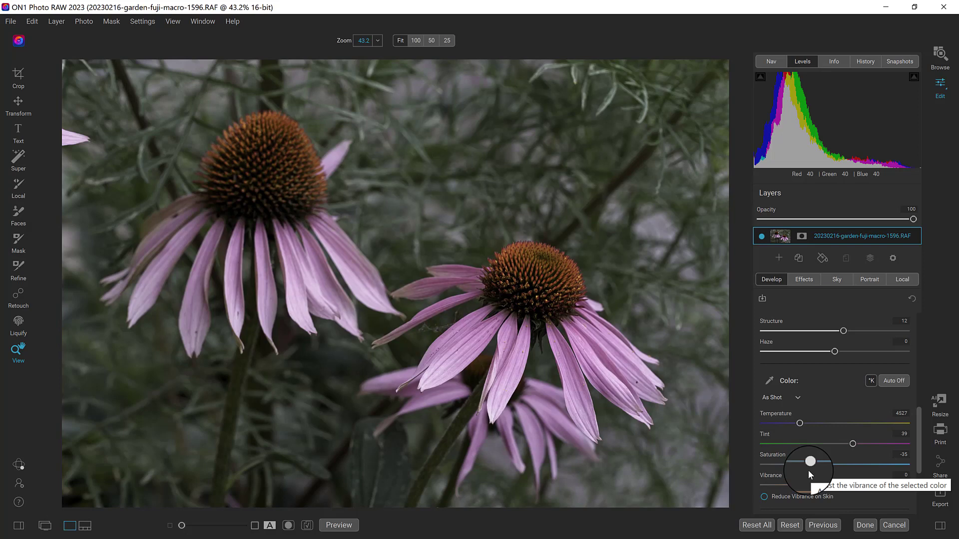
drag(811, 466, 804, 466)
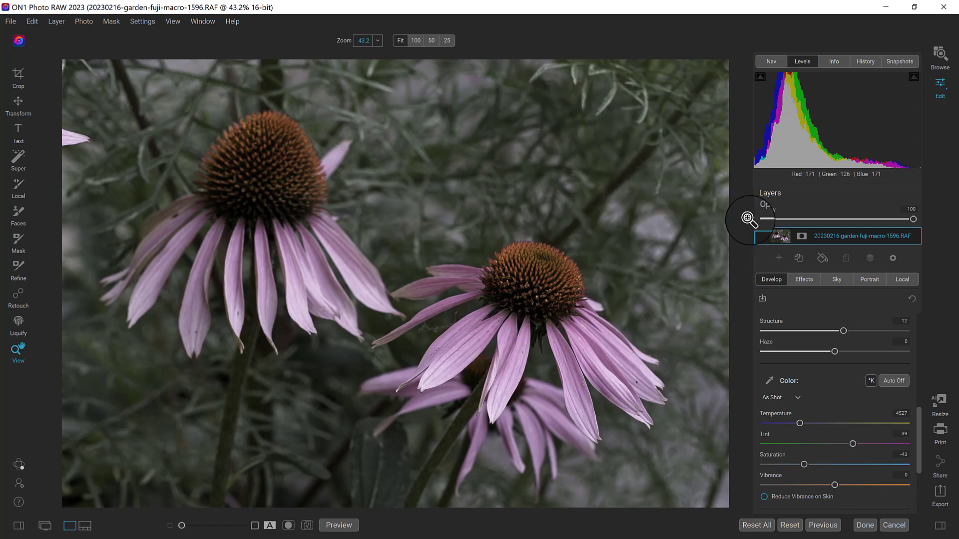
Retouch out the stray petal at the photo's left edge in Heal mode, and leave the retouch tool.
click(18, 295)
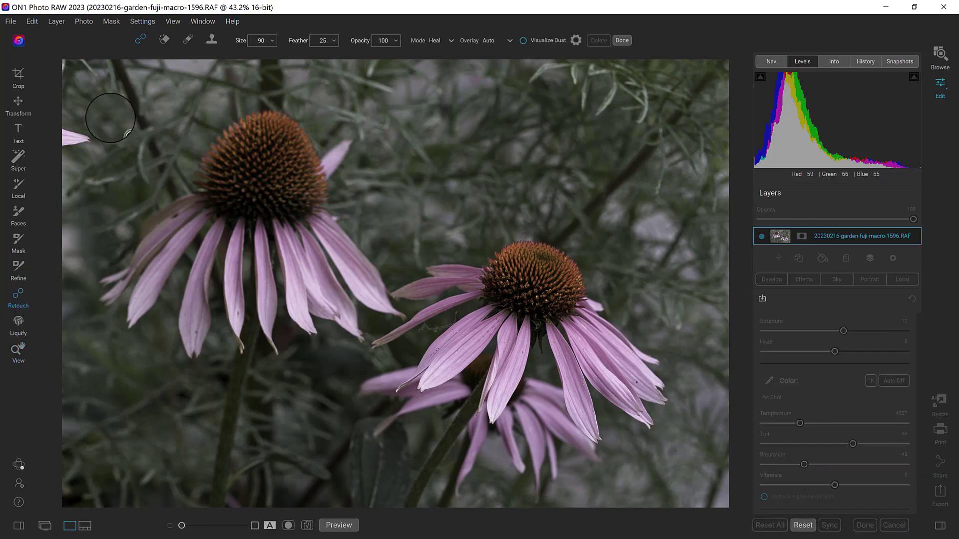
mouse_move(91, 135)
mouse_down()
mouse_move(65, 137)
mouse_move(75, 136)
mouse_up()
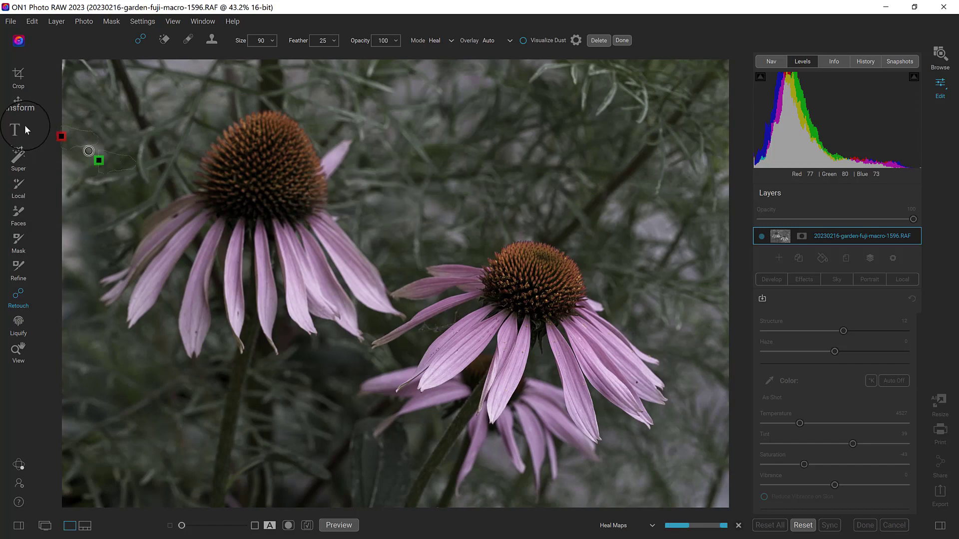
click(17, 103)
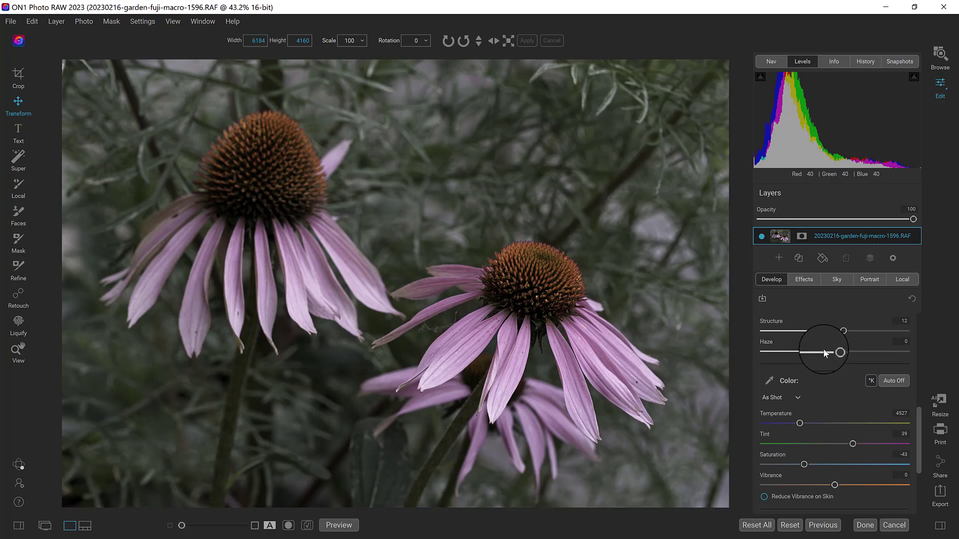
Add a Blur effect filter to the photo, keeping the Gaussian type, and reduce its amount to about 21.
click(804, 279)
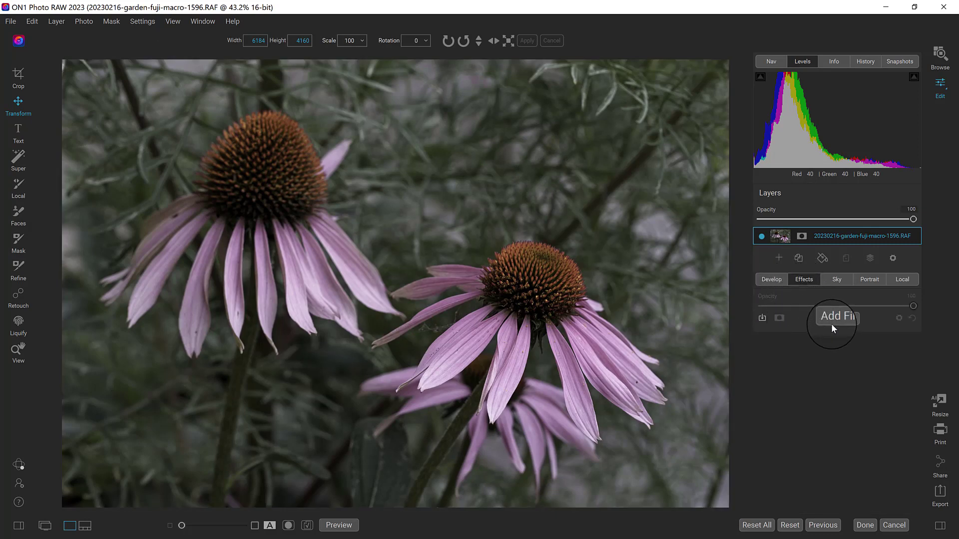
click(827, 335)
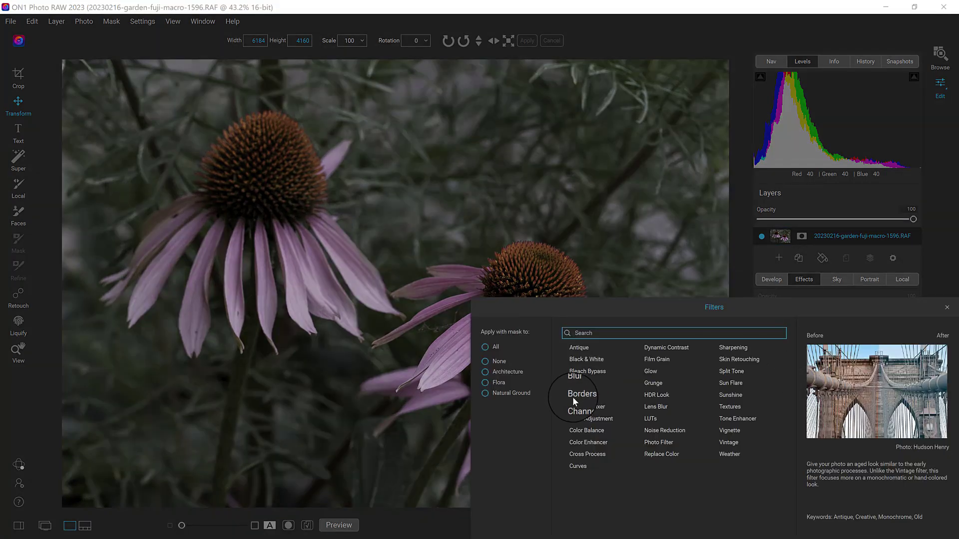
click(577, 385)
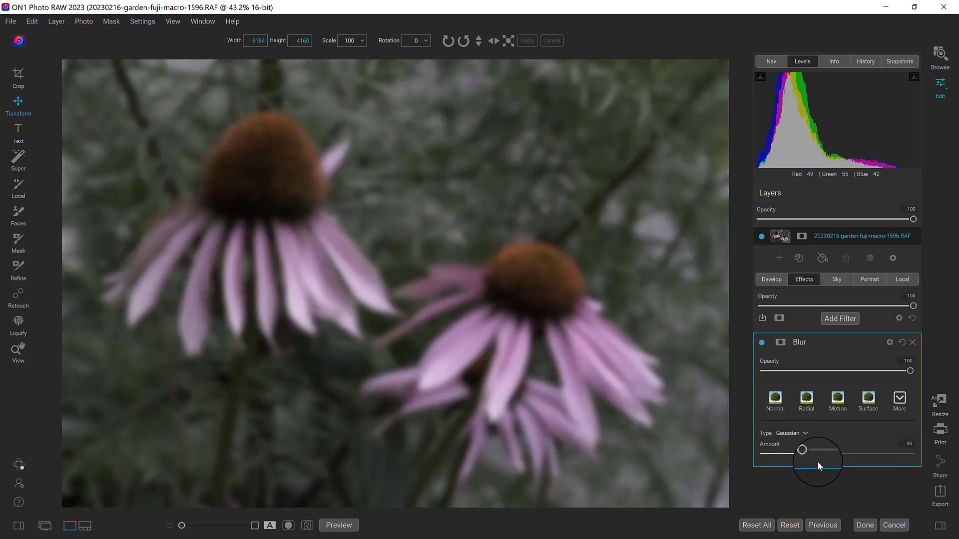
drag(825, 454, 794, 458)
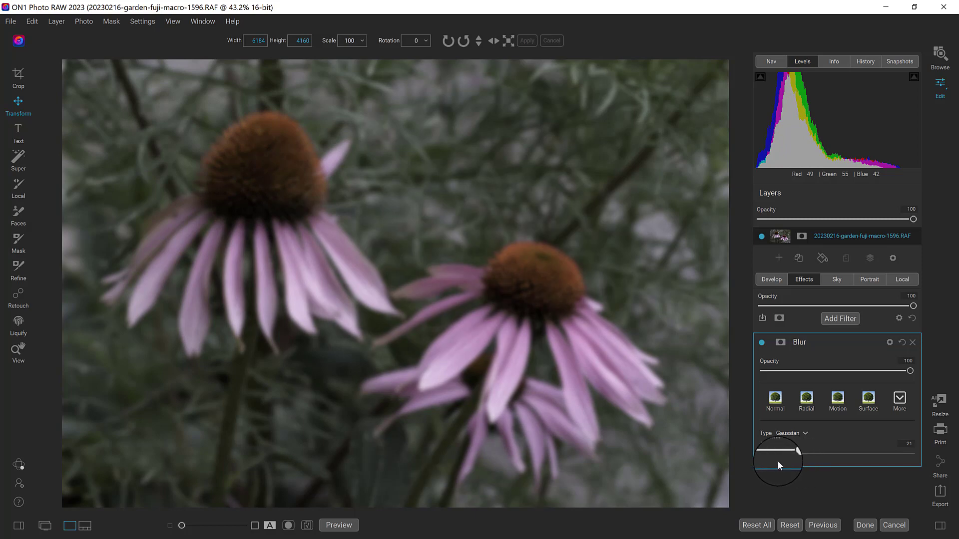
Paint the blur out of the larger left flower's cone on the Blur filter's mask, enlarging the brush to 1000.
click(780, 343)
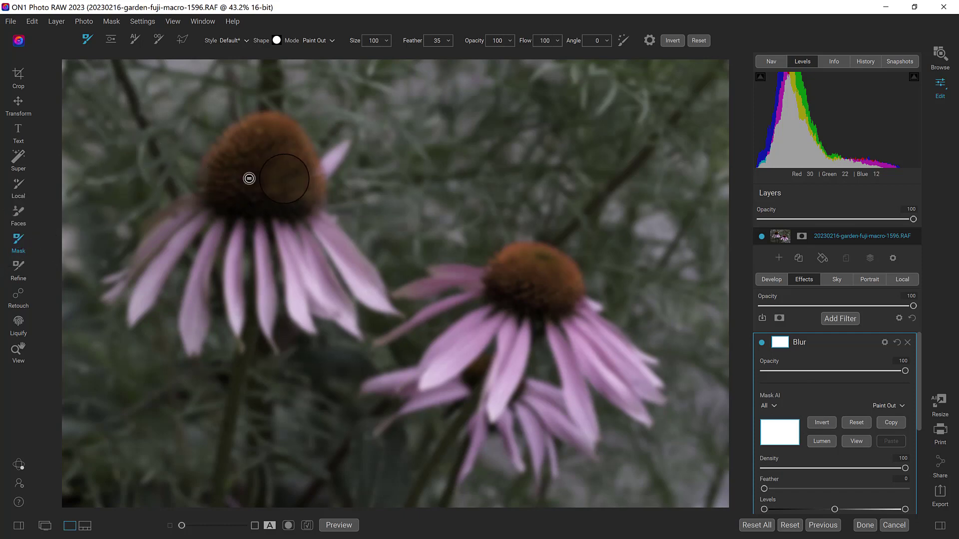
mouse_move(265, 177)
mouse_down()
mouse_move(253, 171)
mouse_move(257, 151)
mouse_move(264, 187)
mouse_move(293, 197)
mouse_up()
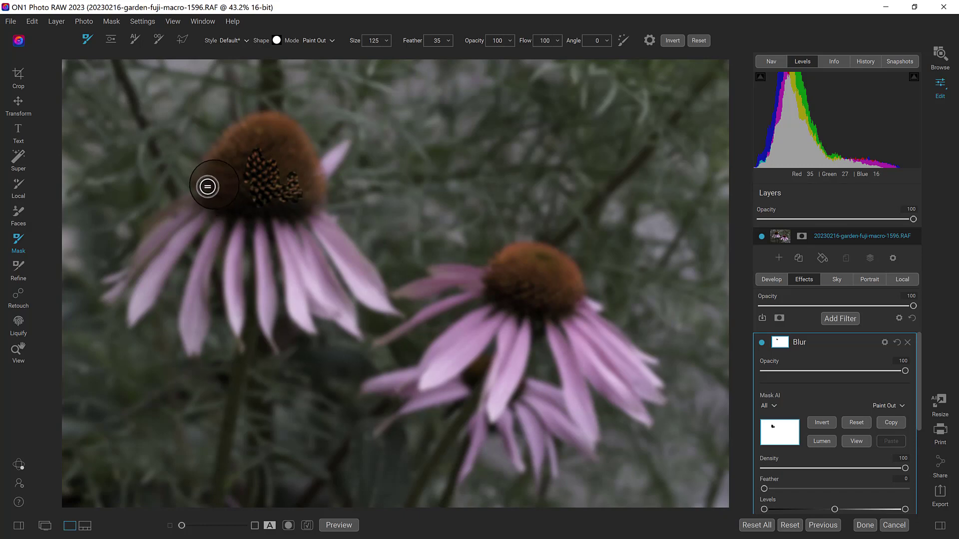
key(])
key(])
key(])
key(])
key(])
key(])
key(])
key(])
key(])
key(])
key(])
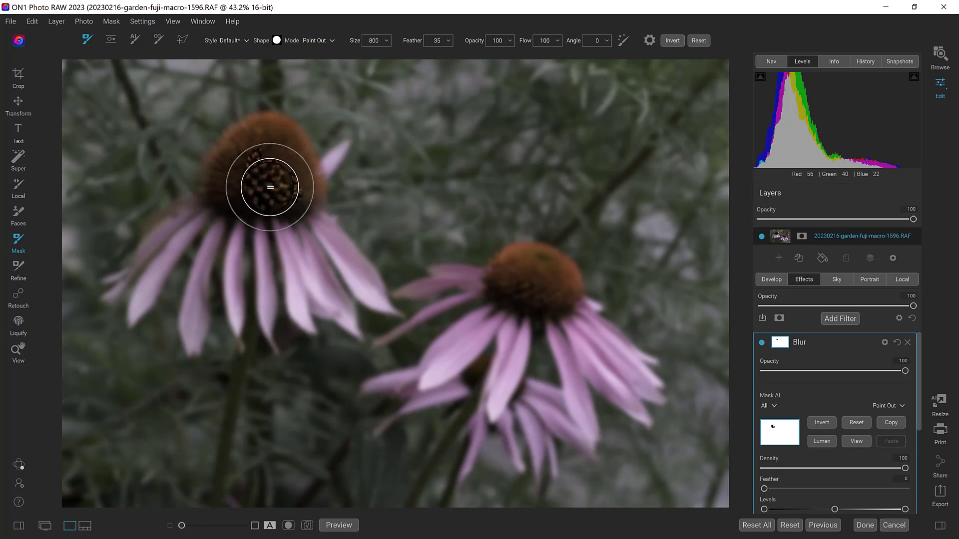
mouse_move(267, 188)
mouse_down()
mouse_move(257, 171)
mouse_move(268, 165)
mouse_move(255, 179)
mouse_move(265, 160)
mouse_move(264, 175)
mouse_up()
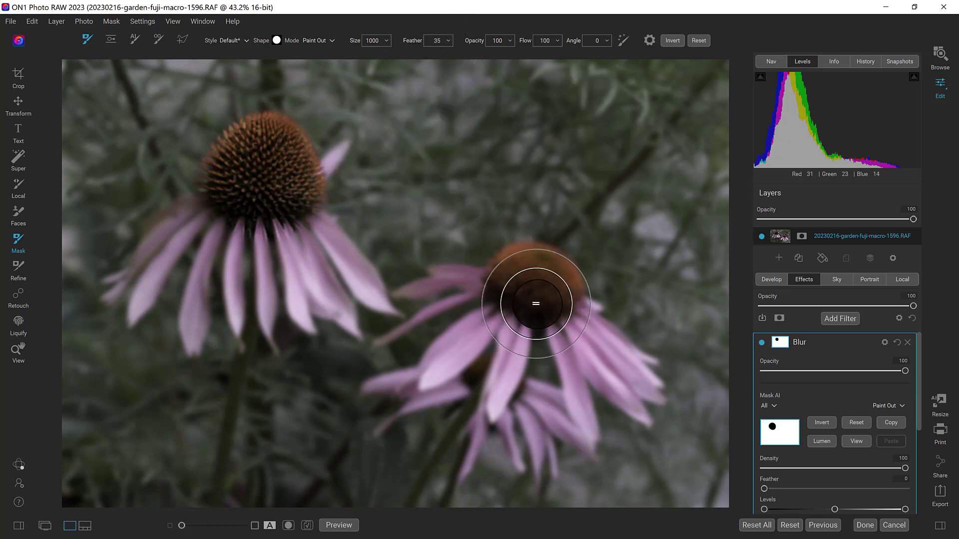
Paint the blur out of the right flower's cone with the mask brush reduced to about 350.
key([)
key([)
key([)
key([)
key([)
key([)
key([)
key([)
key([)
key([)
key([)
key([)
key([)
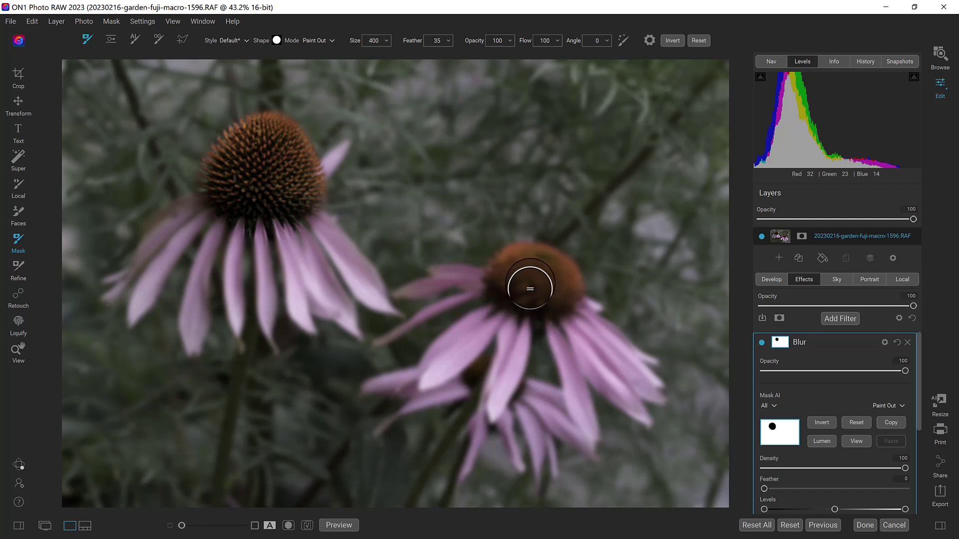
mouse_move(535, 282)
mouse_down()
mouse_move(503, 284)
mouse_move(532, 267)
mouse_move(558, 275)
mouse_move(567, 290)
mouse_move(553, 303)
mouse_move(507, 272)
mouse_move(556, 264)
mouse_move(570, 287)
mouse_move(530, 260)
mouse_move(507, 268)
mouse_move(531, 284)
mouse_up()
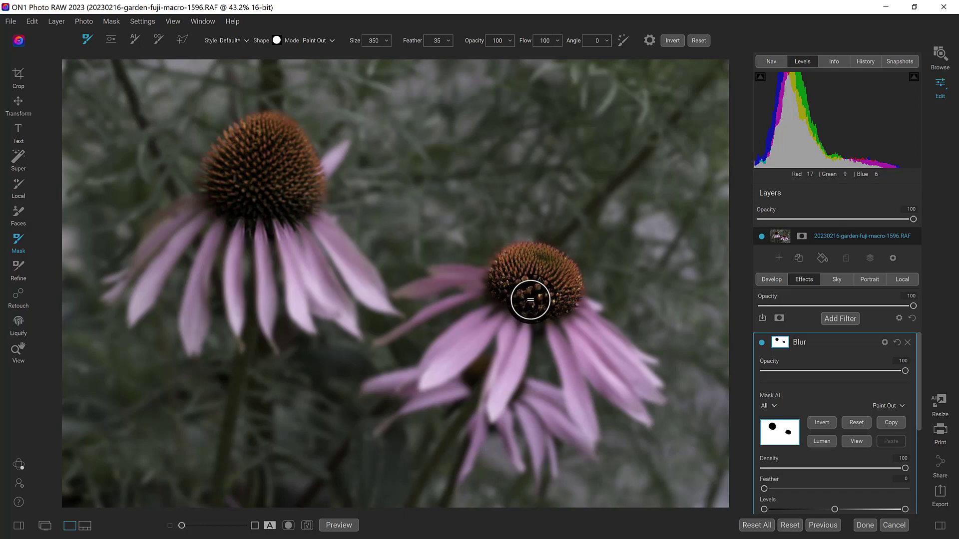
Paint the blur out along each of the left flower's petals with a size 80 mask brush.
mouse_move(301, 241)
mouse_down()
mouse_move(282, 233)
mouse_move(298, 192)
mouse_move(279, 209)
mouse_move(275, 241)
mouse_move(258, 231)
mouse_move(260, 329)
mouse_move(243, 219)
mouse_move(364, 130)
mouse_move(380, 100)
mouse_up()
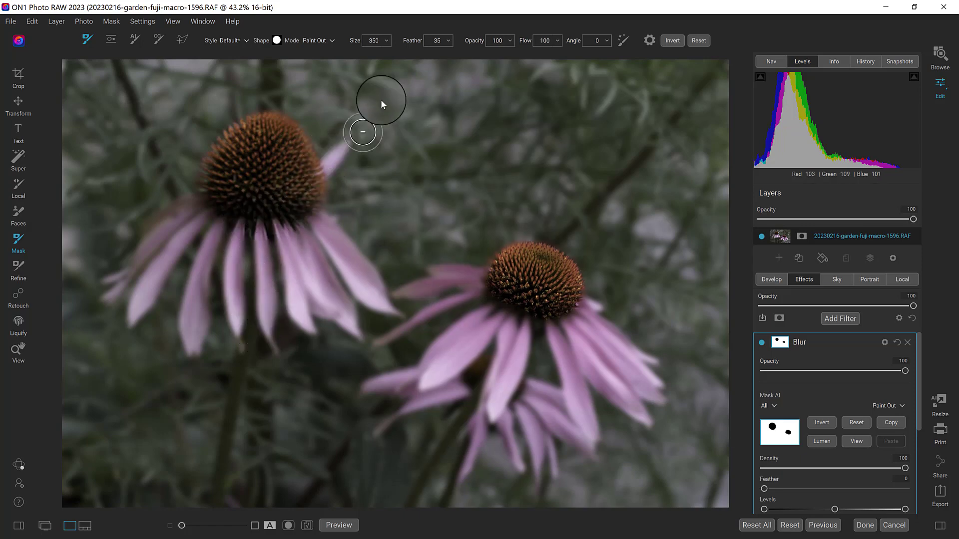
mouse_move(207, 220)
mouse_down()
mouse_move(183, 244)
mouse_move(114, 296)
mouse_up()
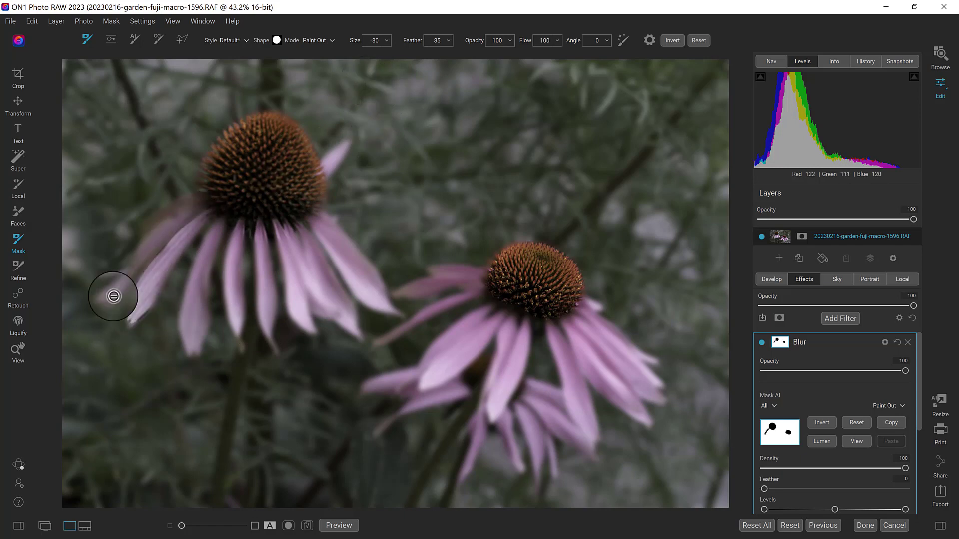
drag(194, 203, 129, 264)
drag(217, 228, 195, 348)
mouse_move(213, 231)
mouse_down()
mouse_move(197, 270)
mouse_move(238, 331)
mouse_up()
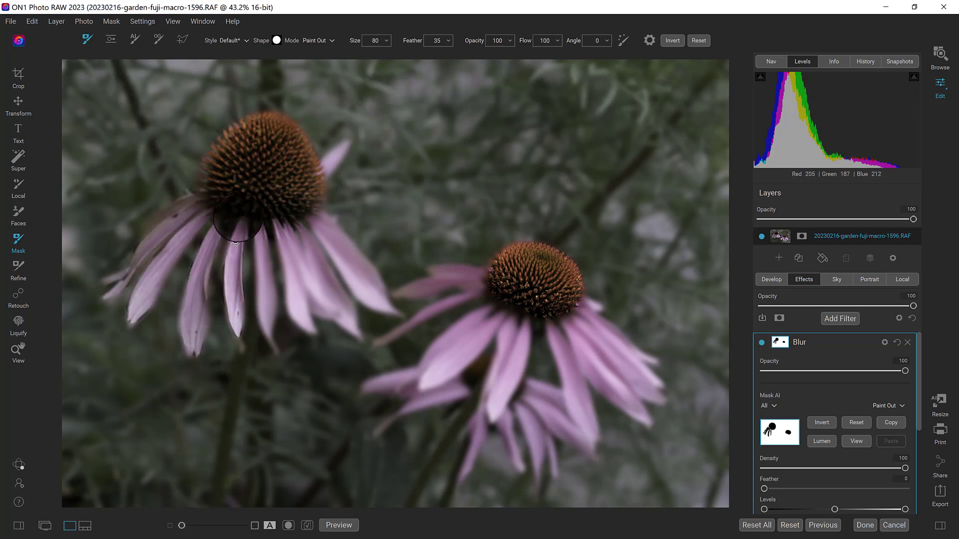
drag(259, 227, 275, 347)
mouse_move(264, 247)
mouse_down()
mouse_move(291, 292)
mouse_move(298, 316)
mouse_up()
drag(297, 238, 375, 295)
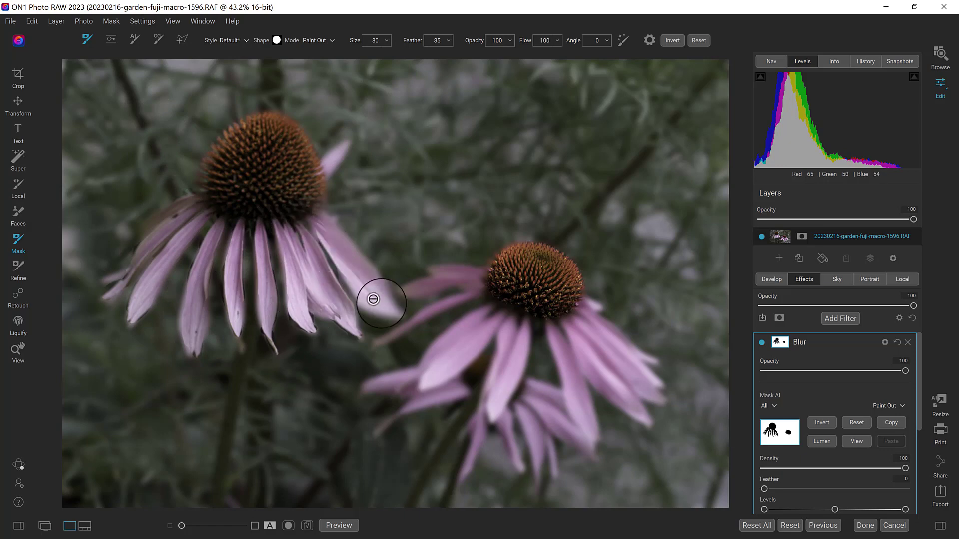
Paint the blur out along the right flower's petals, enlarging the mask brush from 80 to 150 for the broader ones.
drag(454, 271, 440, 277)
drag(469, 295, 380, 343)
drag(489, 308, 415, 393)
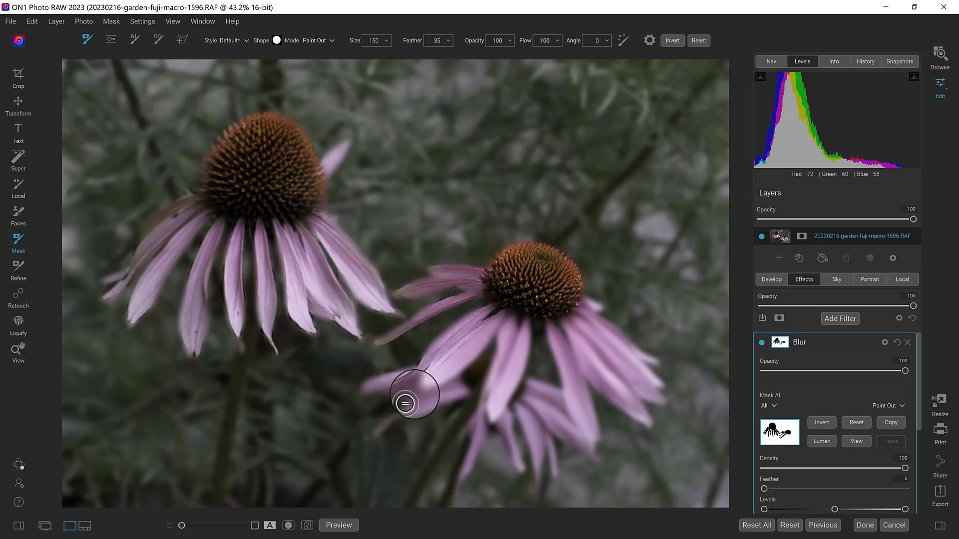
drag(520, 325, 494, 399)
drag(552, 330, 583, 421)
mouse_move(571, 330)
mouse_down()
mouse_move(644, 420)
mouse_move(650, 382)
mouse_up()
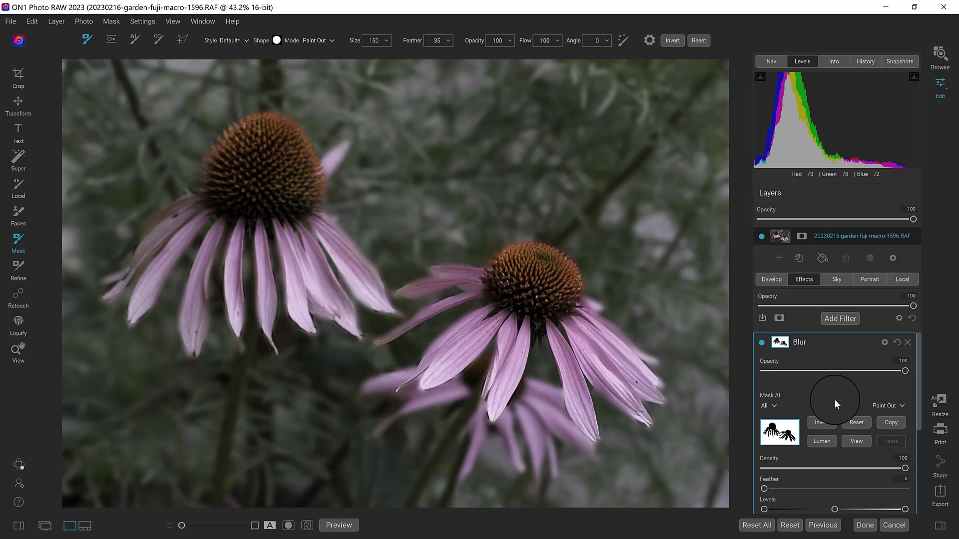
Display the Blur filter's mask in black and white to check the painted areas, and return to the photo.
click(853, 442)
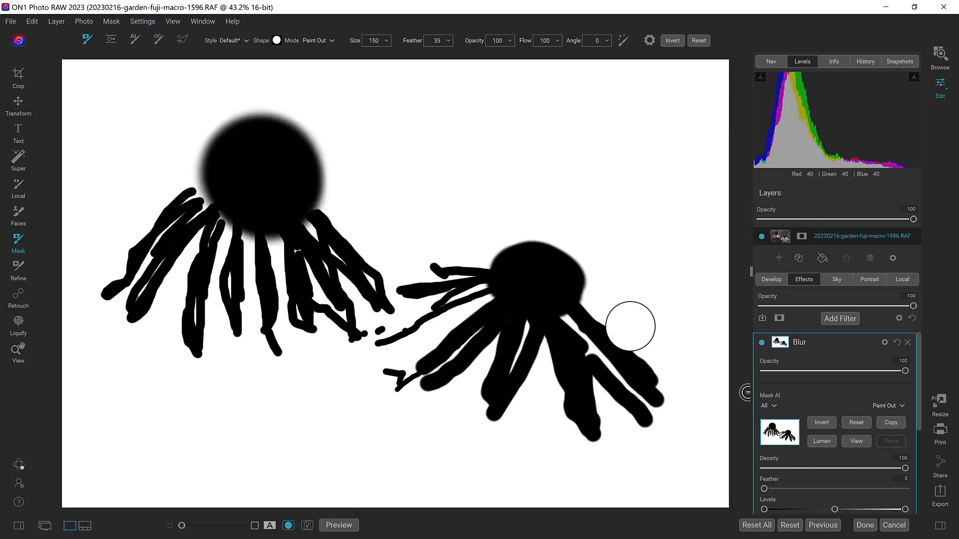
click(861, 441)
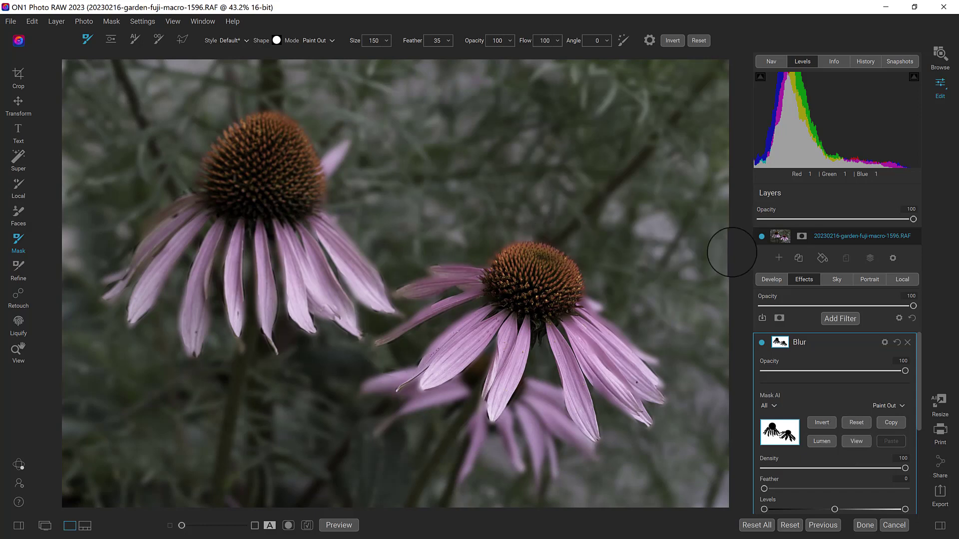
Add a color fill layer in light orange (#ffad66) above the photo and blend it with Soft Light.
click(822, 258)
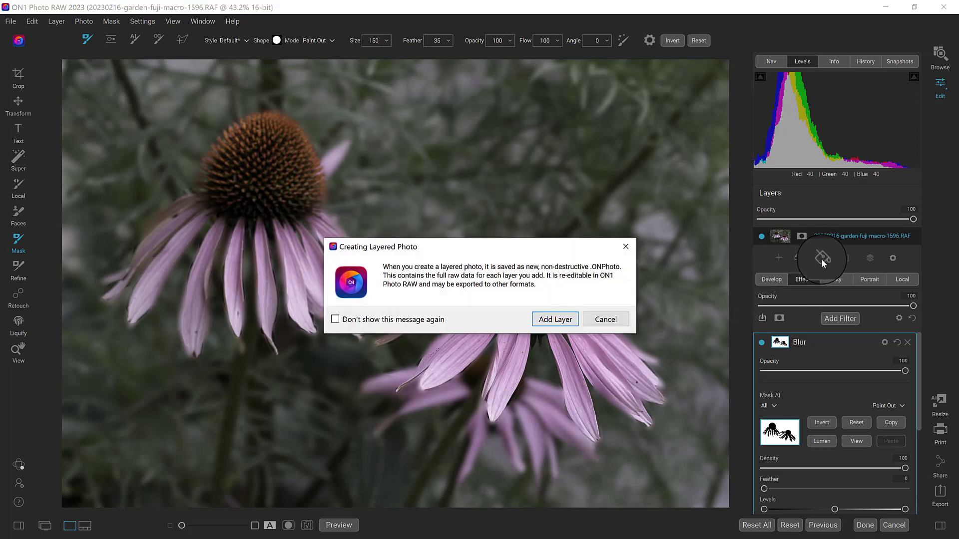
click(568, 319)
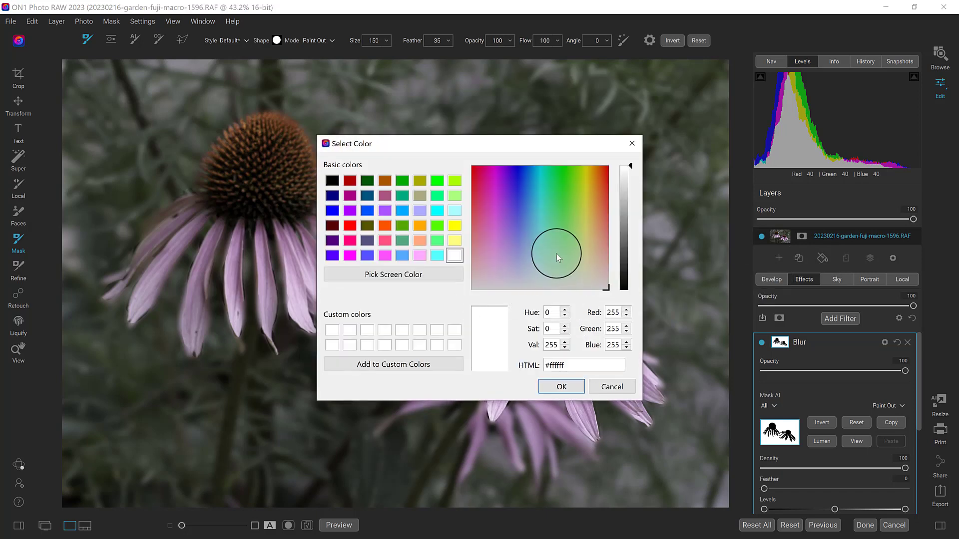
click(586, 220)
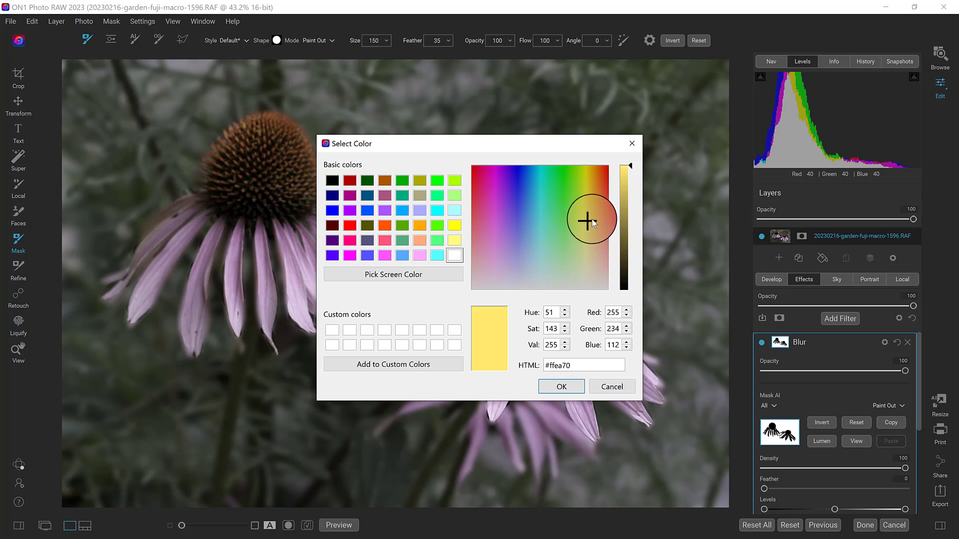
click(593, 225)
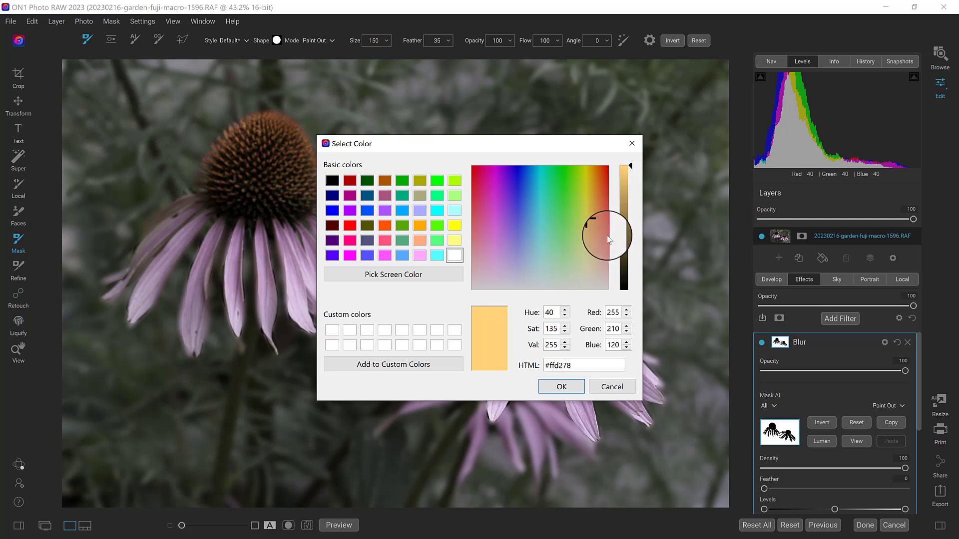
click(591, 238)
click(593, 225)
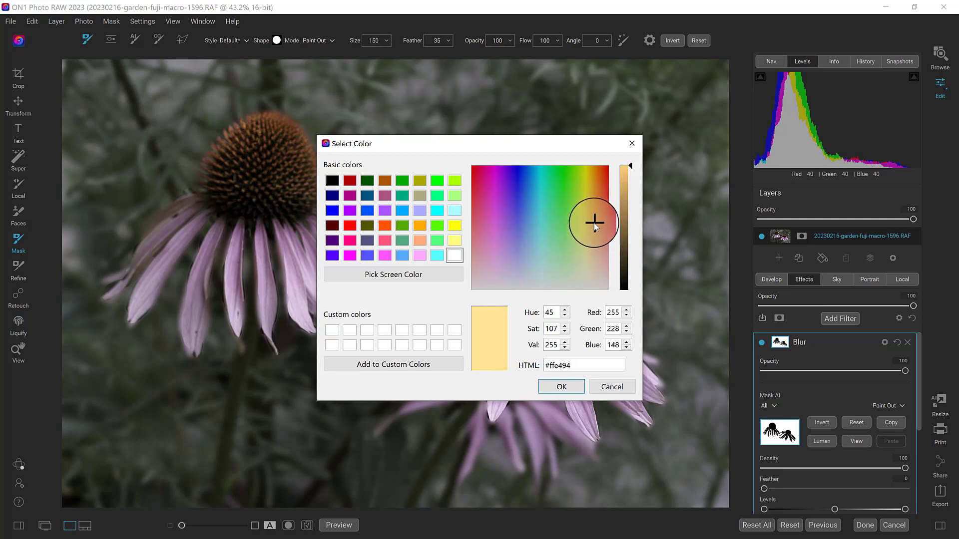
click(598, 216)
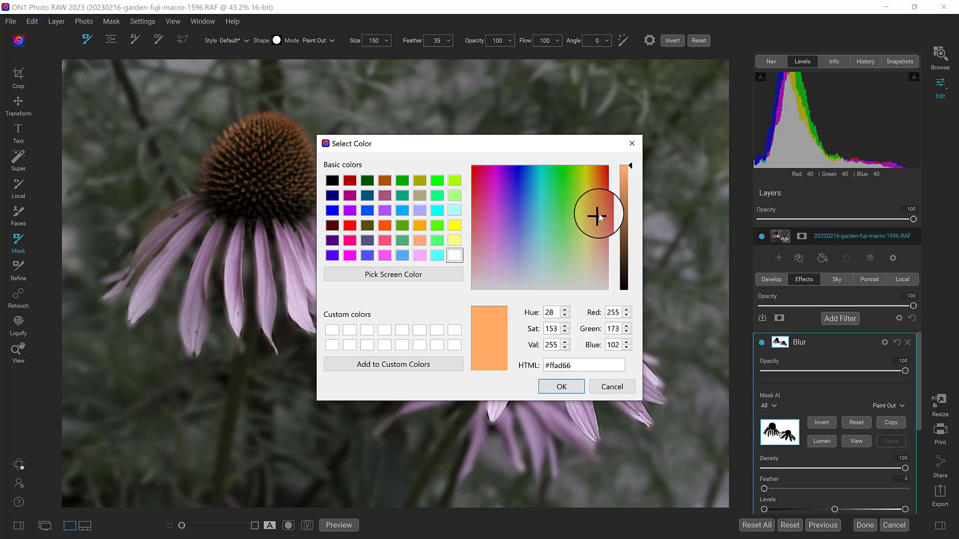
click(562, 389)
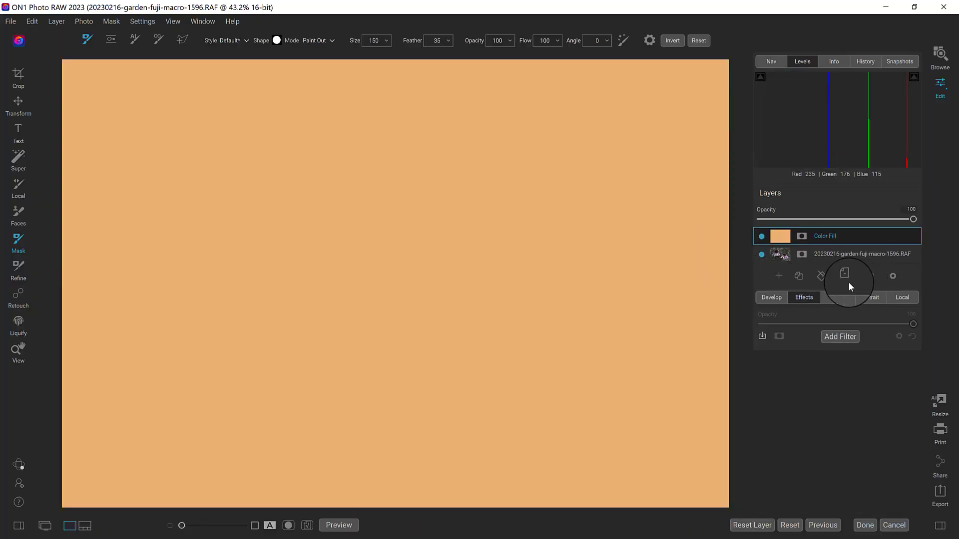
click(896, 277)
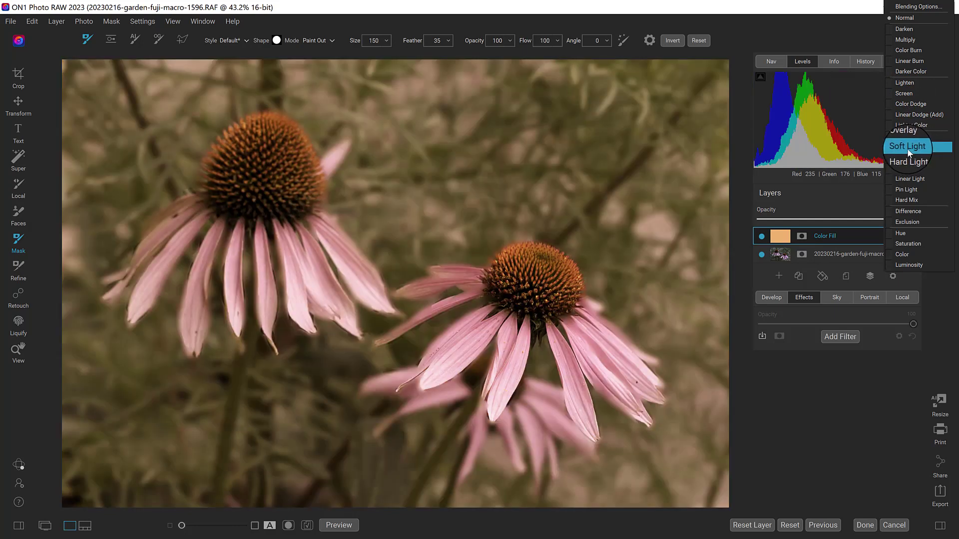
click(907, 148)
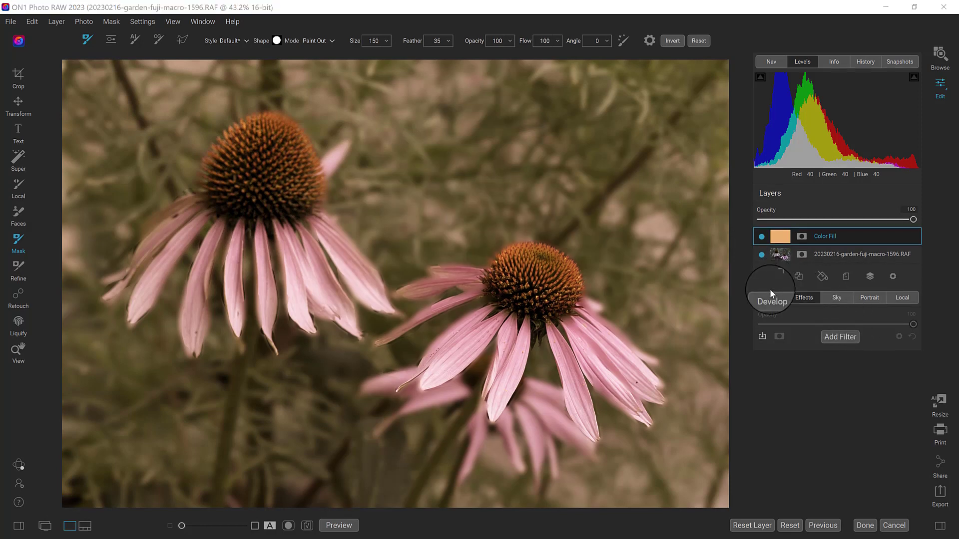
Try to add the purple texture 20130819_154616.jpg as a layer above the color fill.
click(779, 276)
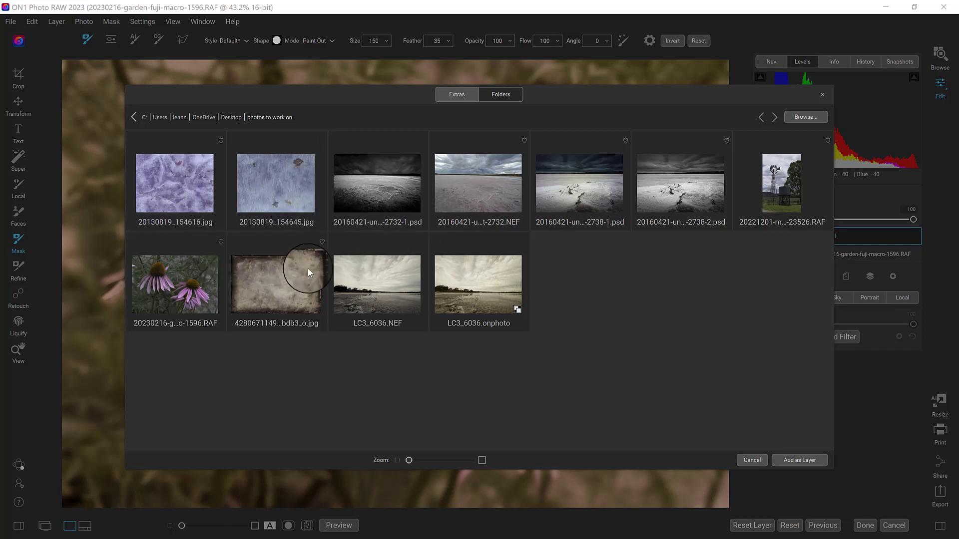
click(176, 178)
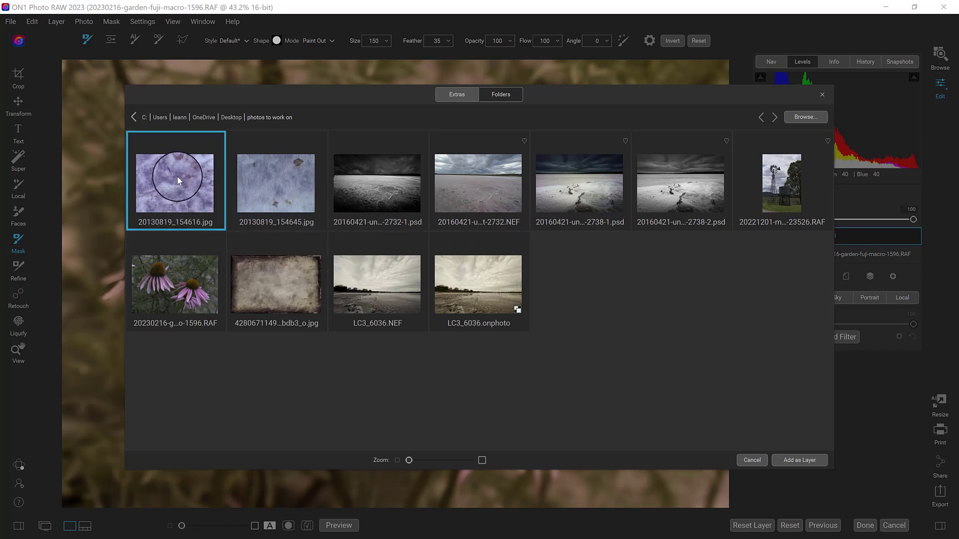
click(799, 460)
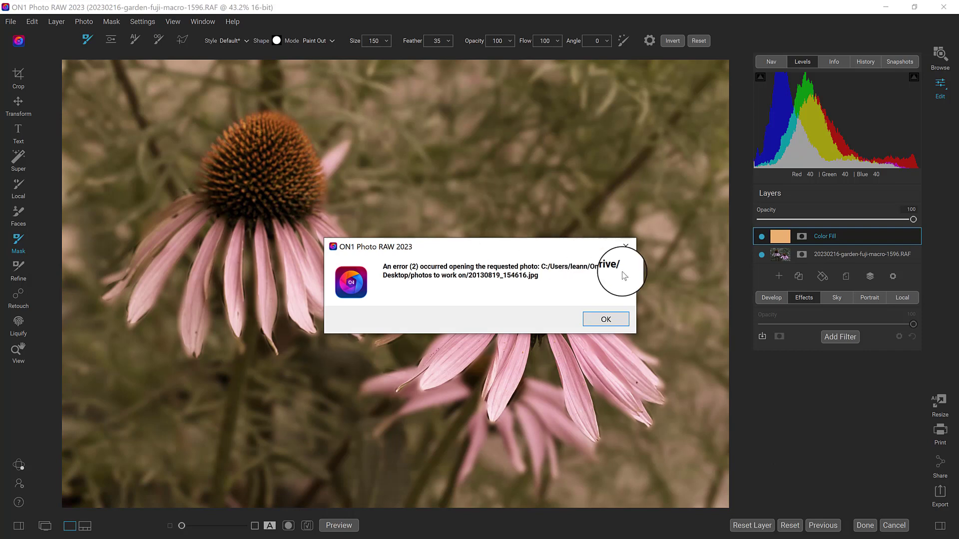
click(607, 319)
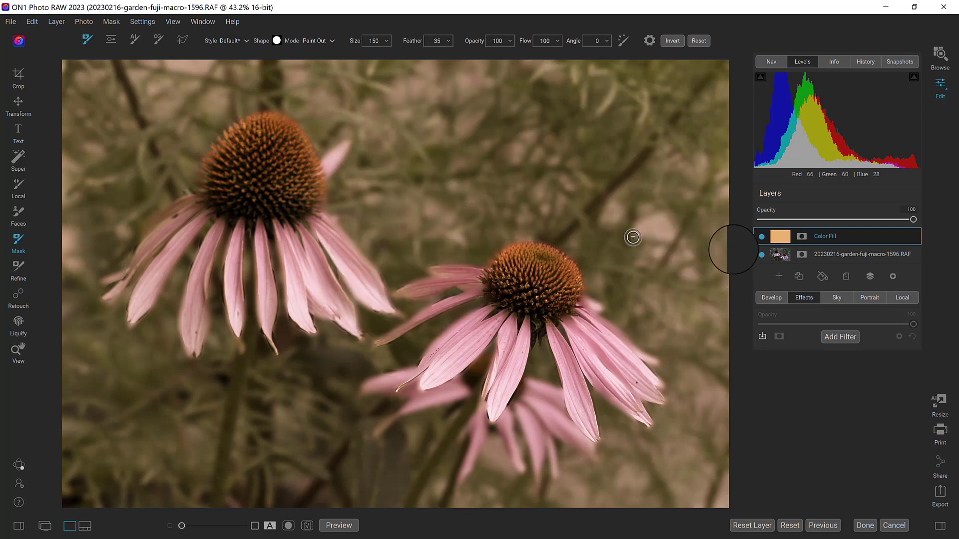
Add the 20130819_154616.jpg texture as a new layer and stretch it over the whole photo, to about 6238 by 4201.
click(779, 276)
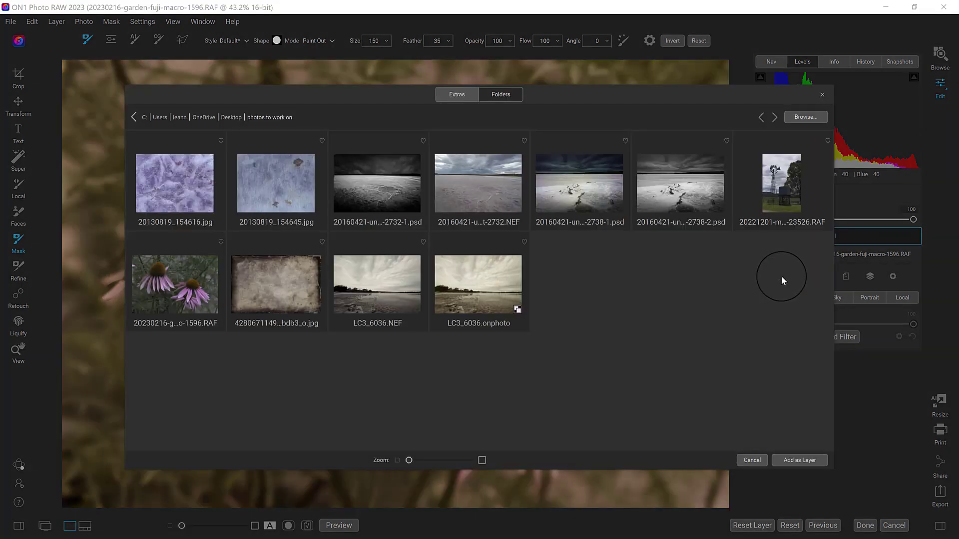
click(180, 192)
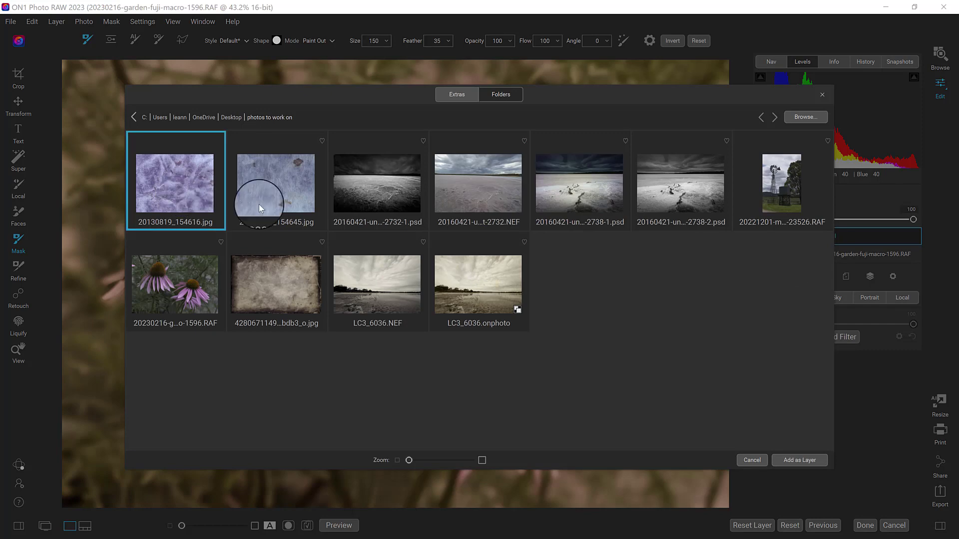
click(803, 461)
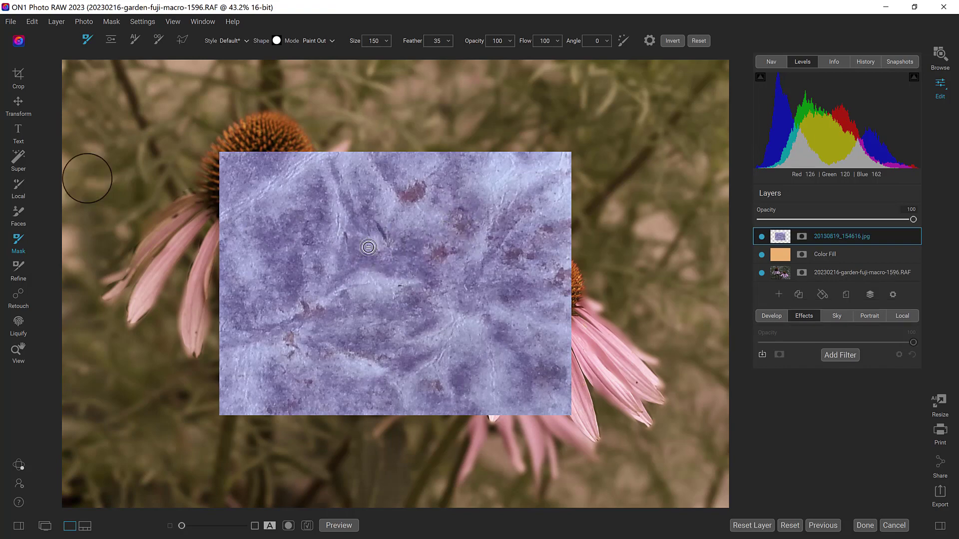
click(17, 103)
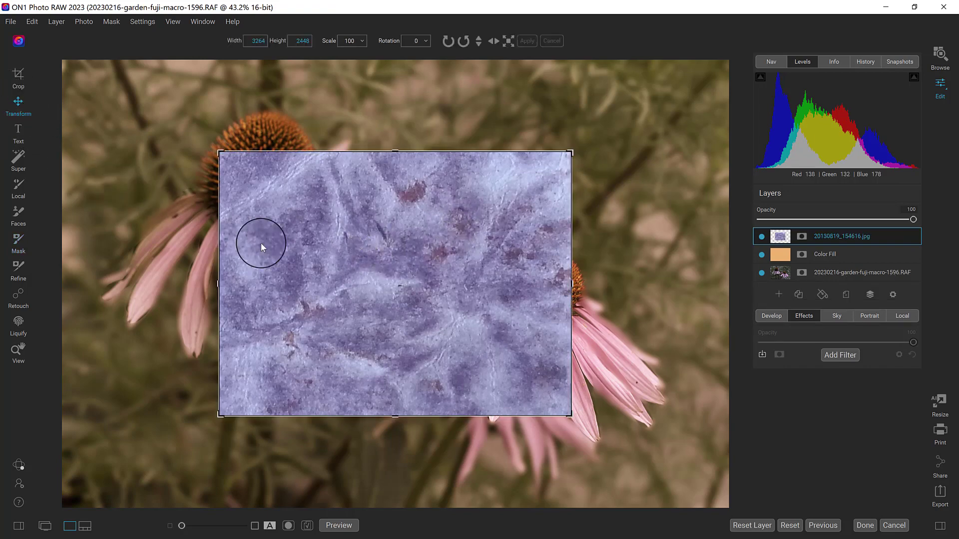
drag(408, 271, 255, 182)
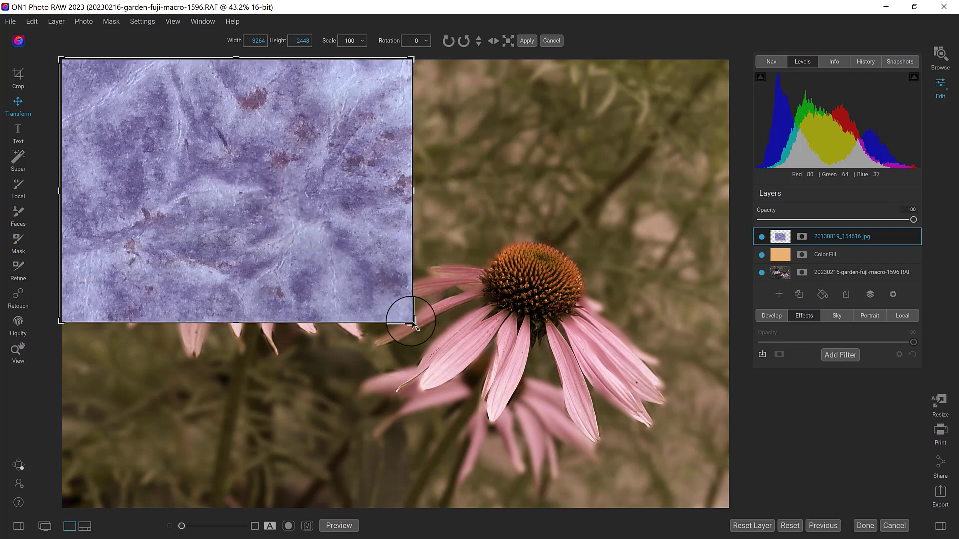
drag(412, 322, 715, 501)
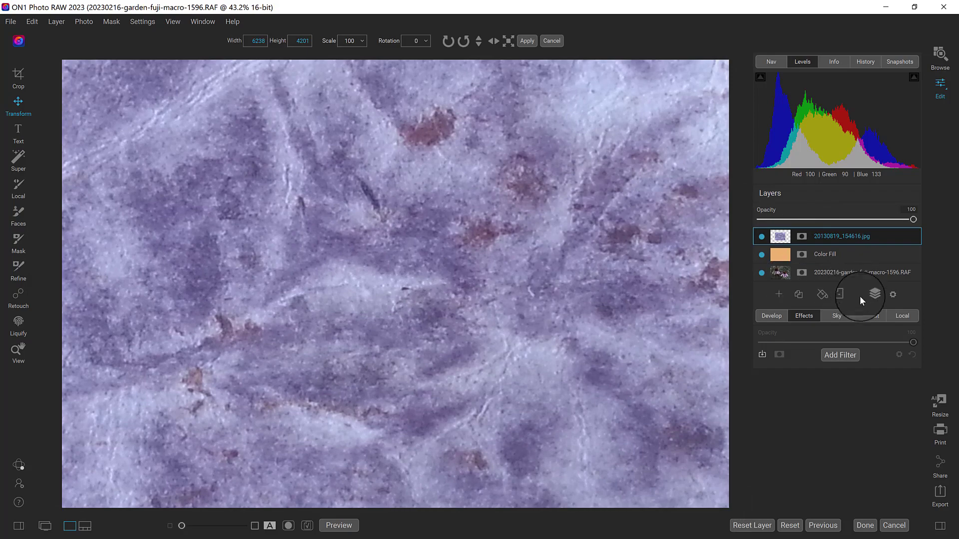
Blend the purple texture layer with Soft Light and toggle its visibility to compare the photo with and without it.
click(892, 295)
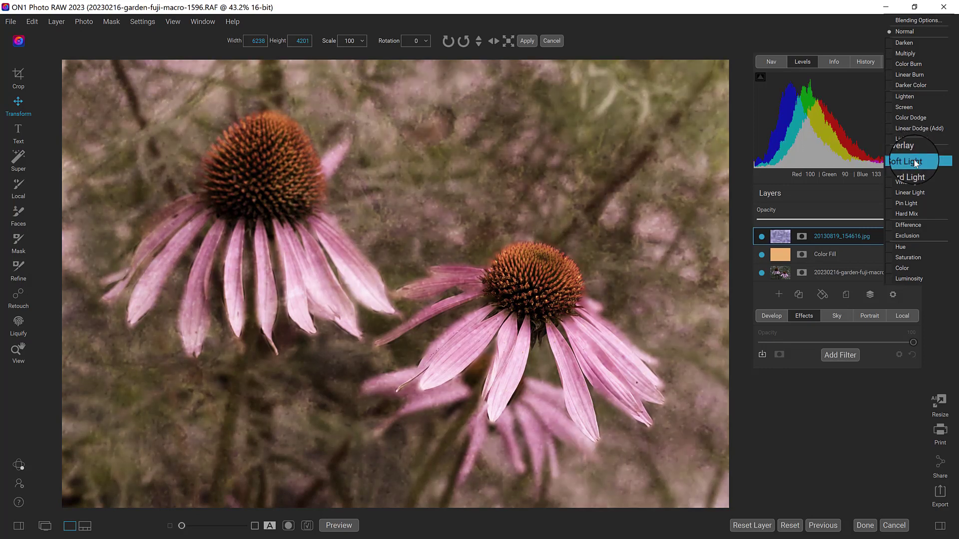
click(913, 160)
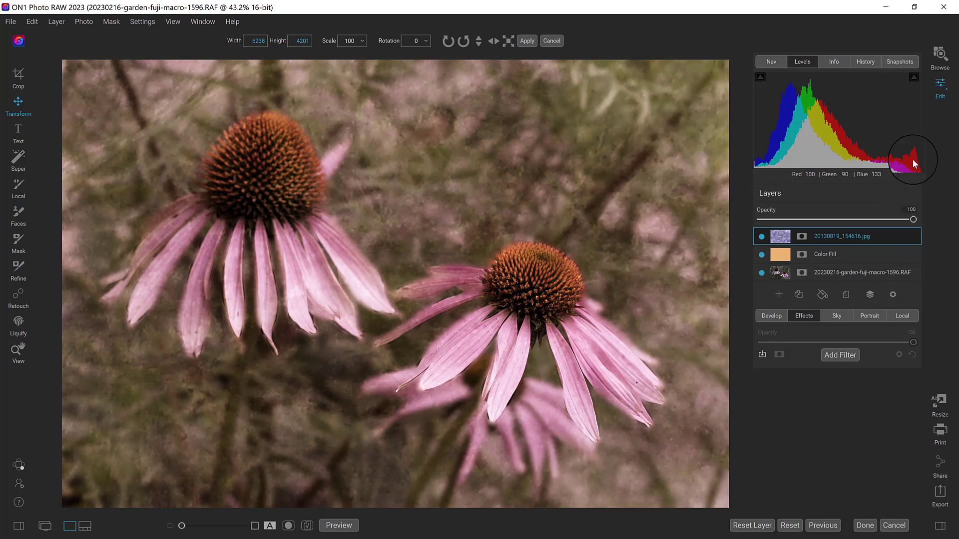
click(762, 241)
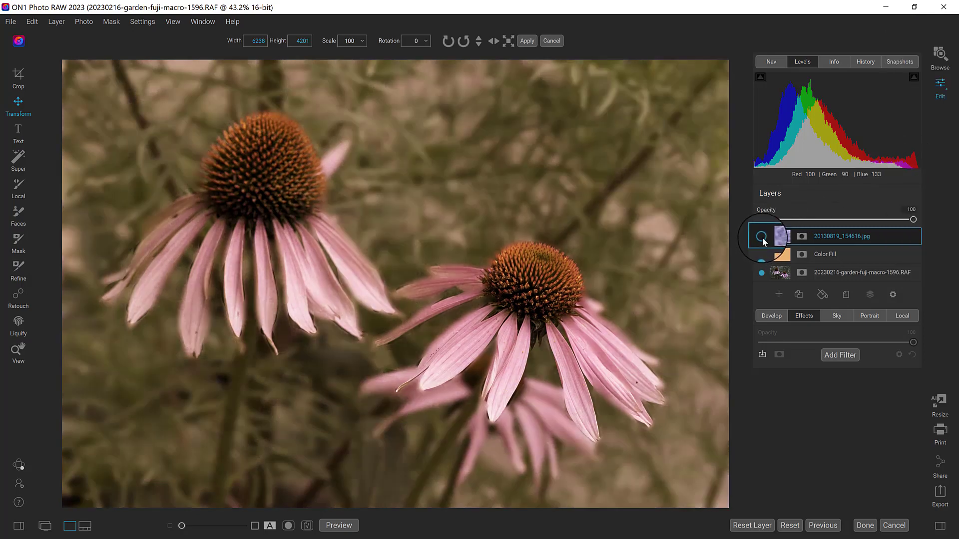
click(762, 242)
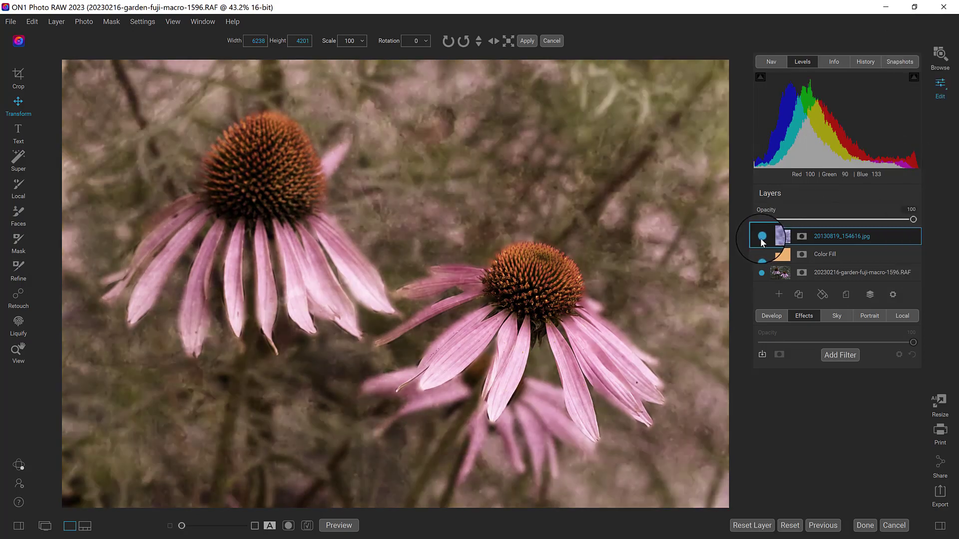
click(762, 241)
click(762, 241)
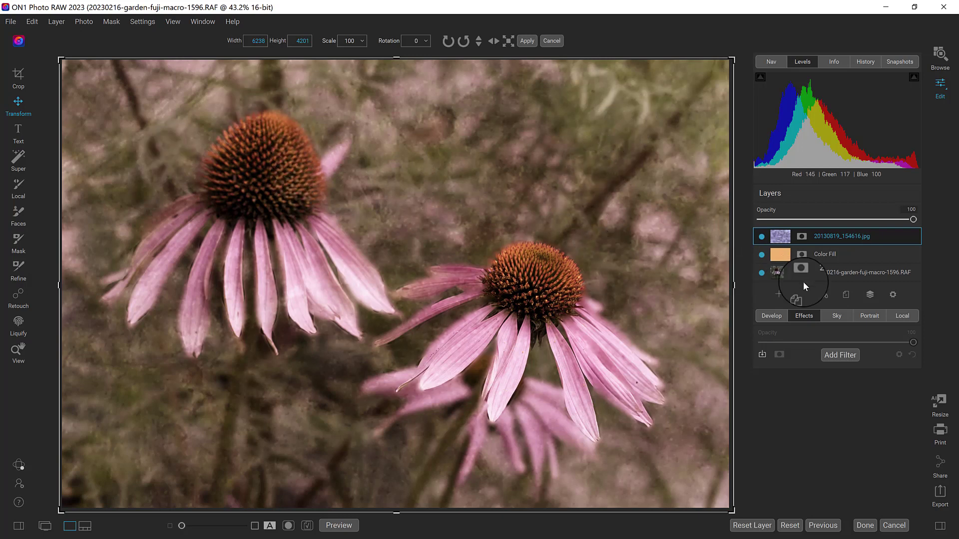
click(776, 290)
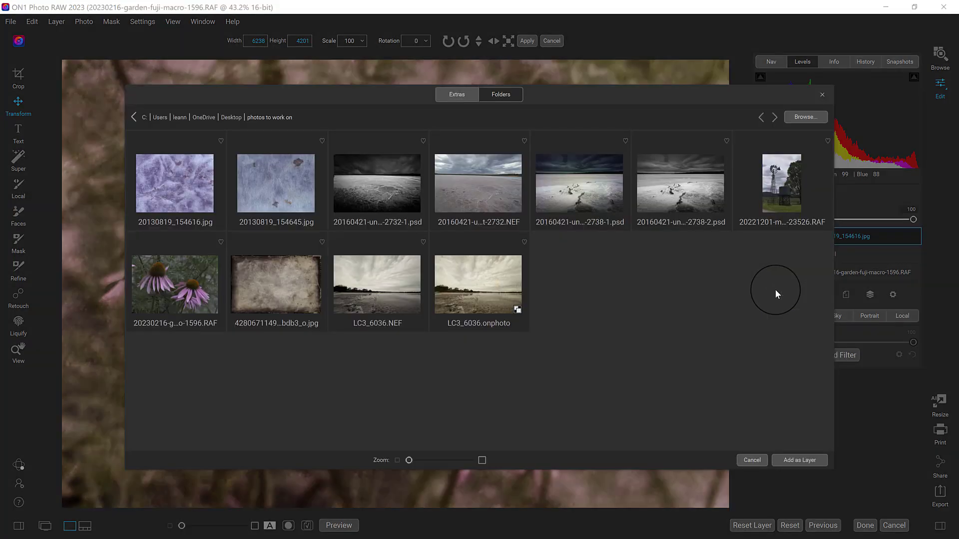
click(287, 281)
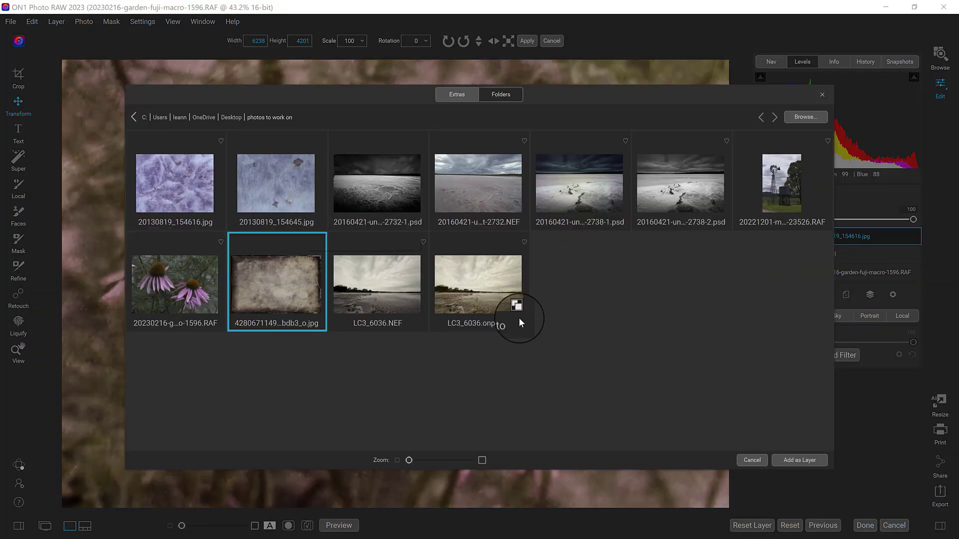
click(787, 458)
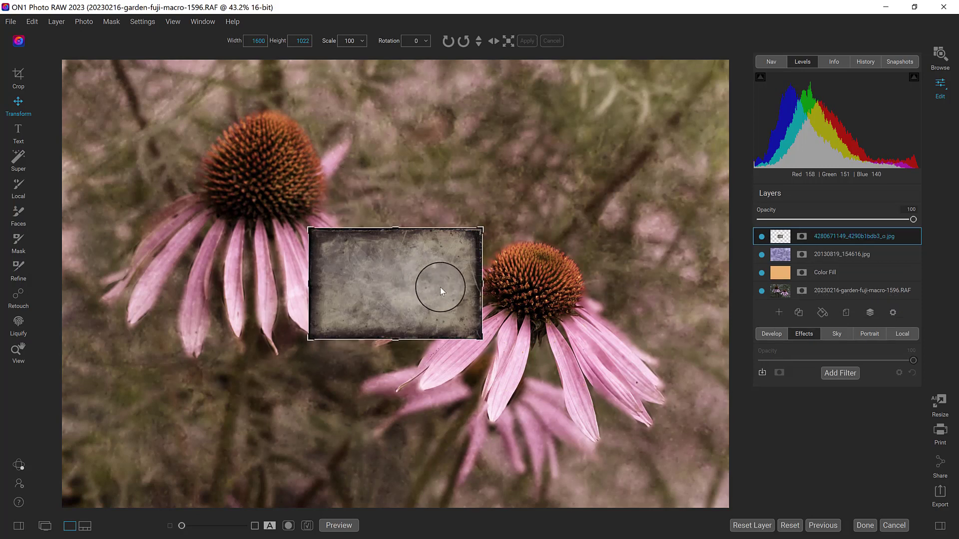
drag(439, 287, 194, 125)
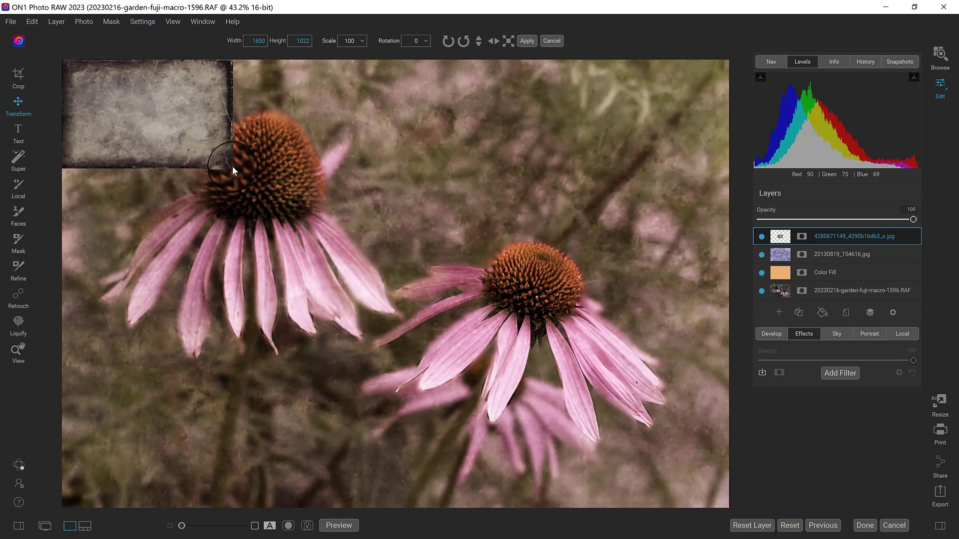
click(20, 103)
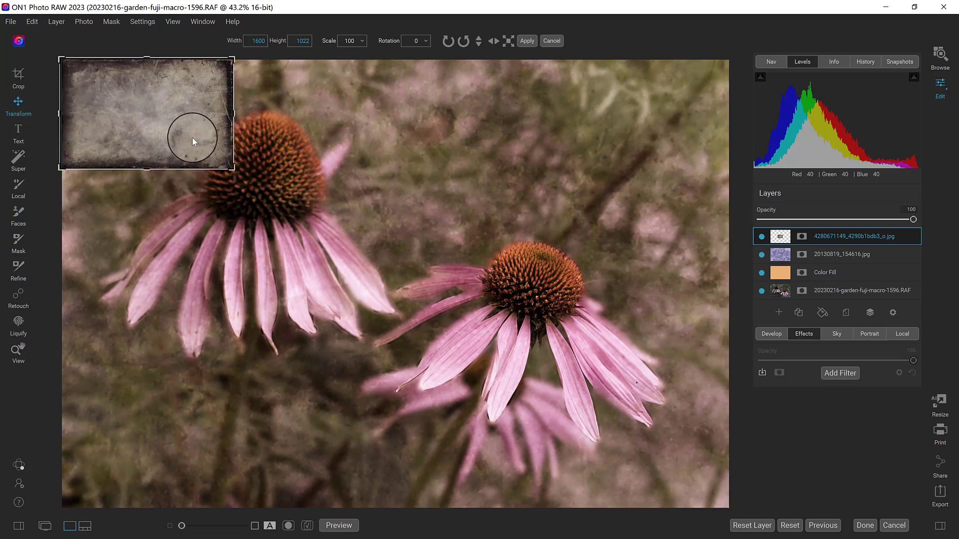
drag(234, 169, 263, 185)
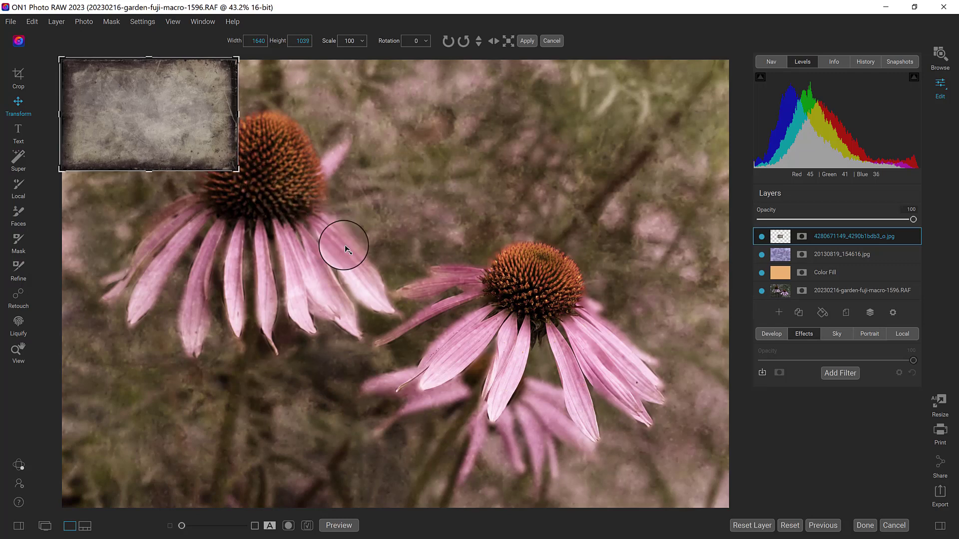
drag(453, 316, 723, 514)
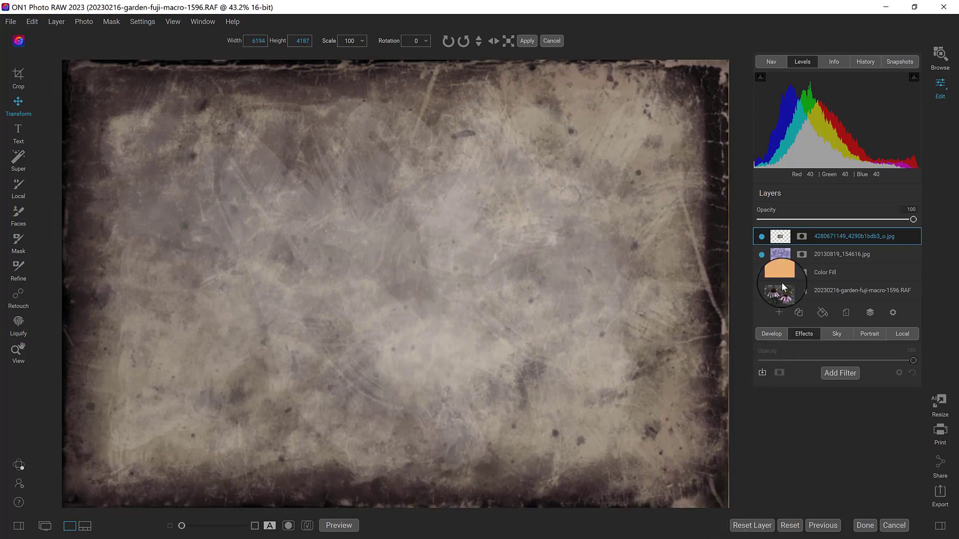
Blend the grunge texture layer with Multiply and extend its right side to the photo's edge.
click(894, 313)
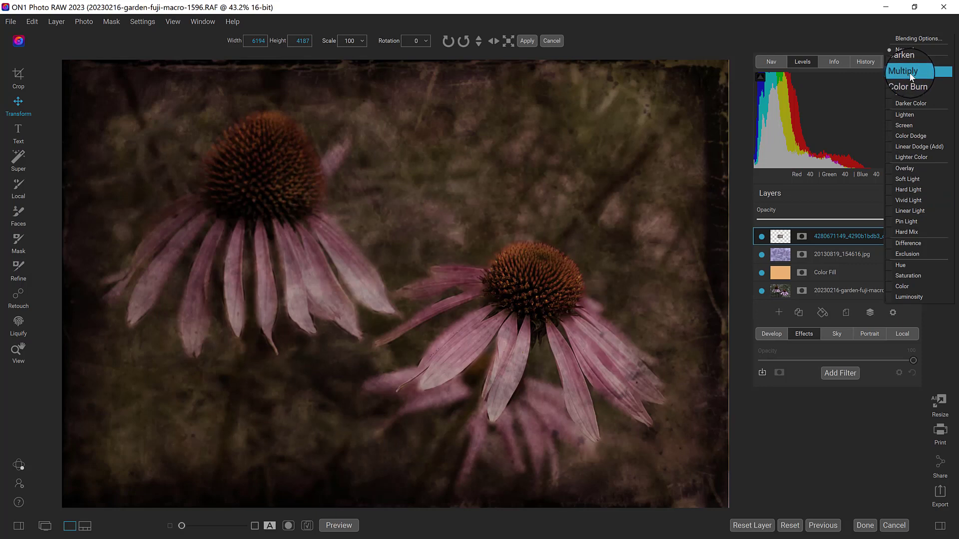
click(909, 76)
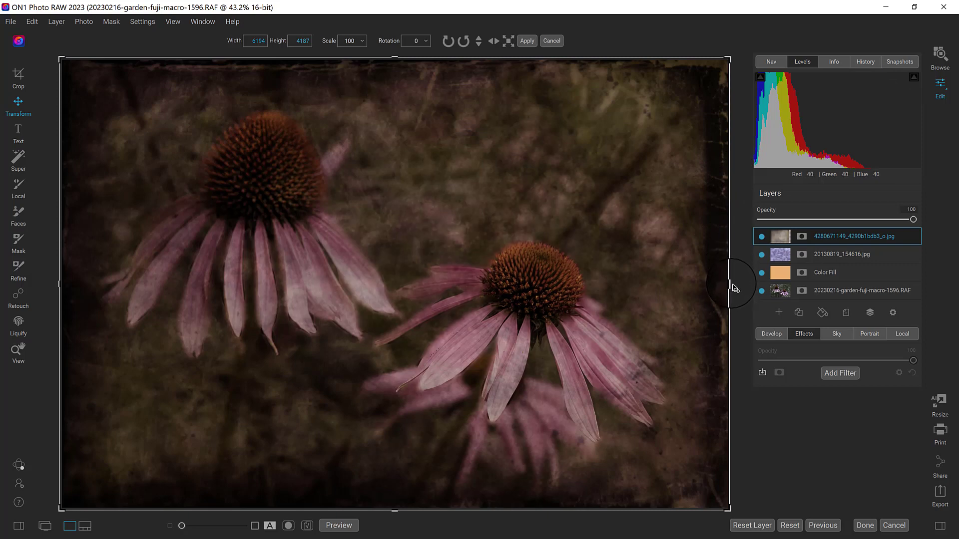
drag(731, 284, 733, 298)
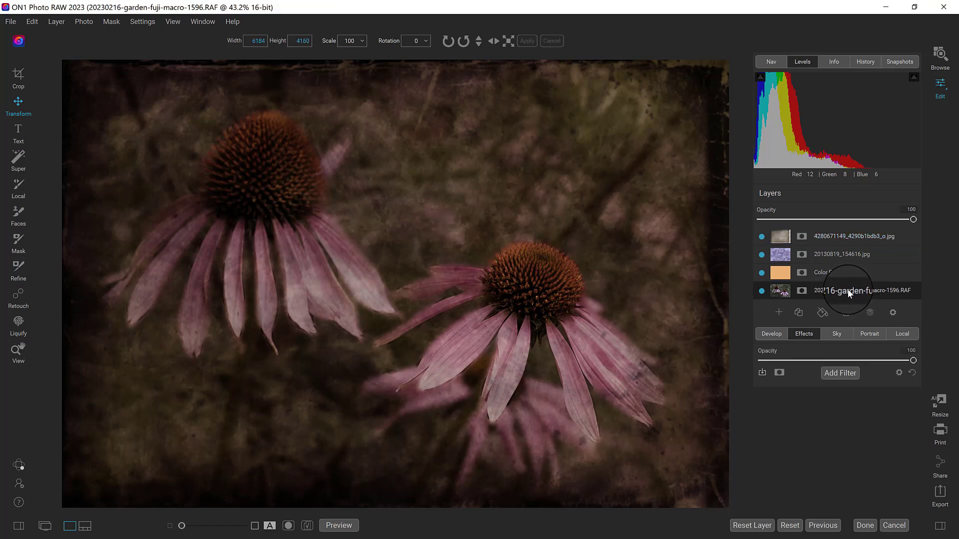
Add the 20130819_154645.jpg texture as a layer directly above the coneflower photo and stretch it over the whole image, to about 6238 by 4201.
click(779, 313)
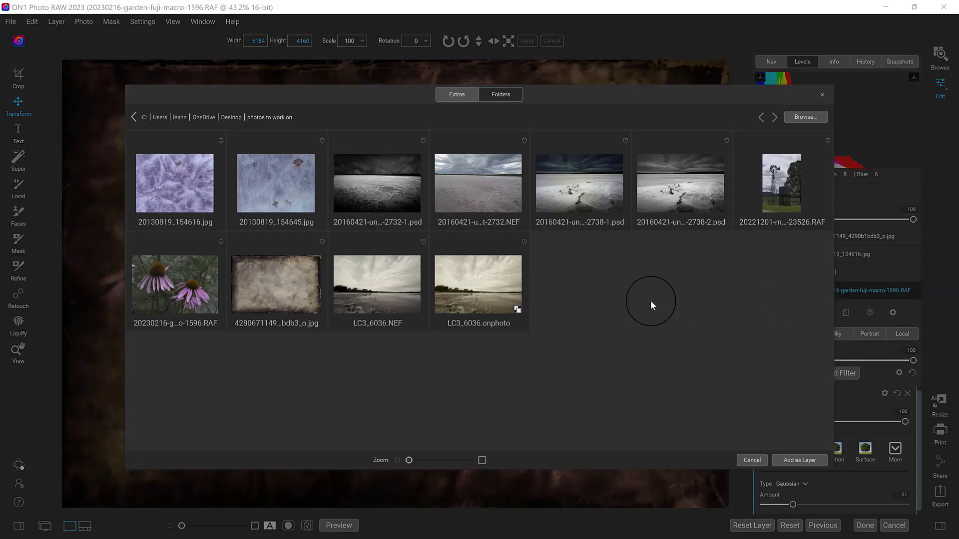
click(279, 184)
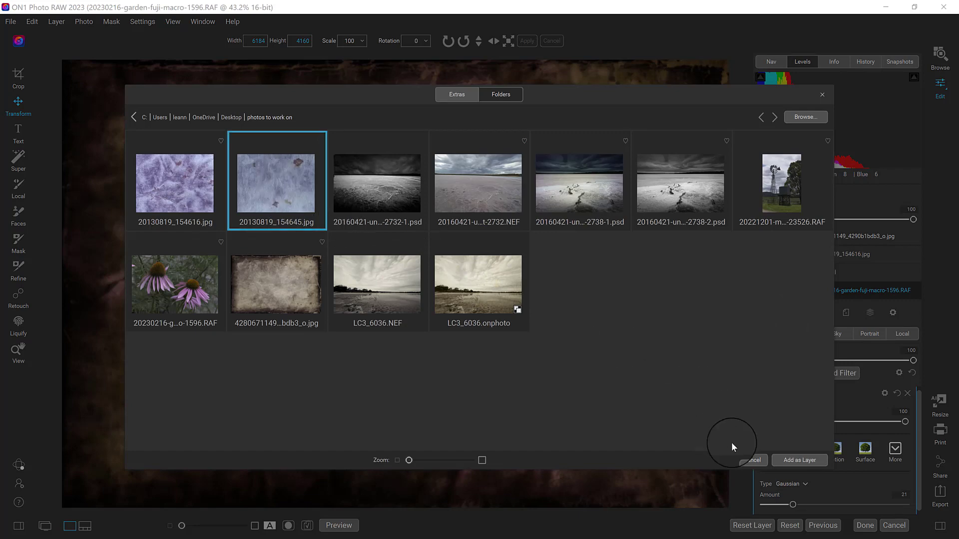
click(789, 460)
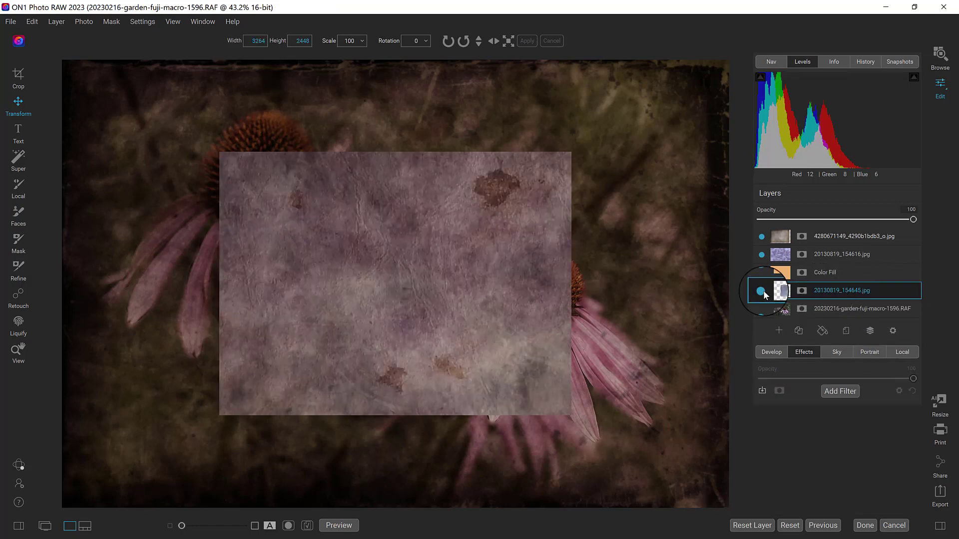
drag(436, 255, 277, 348)
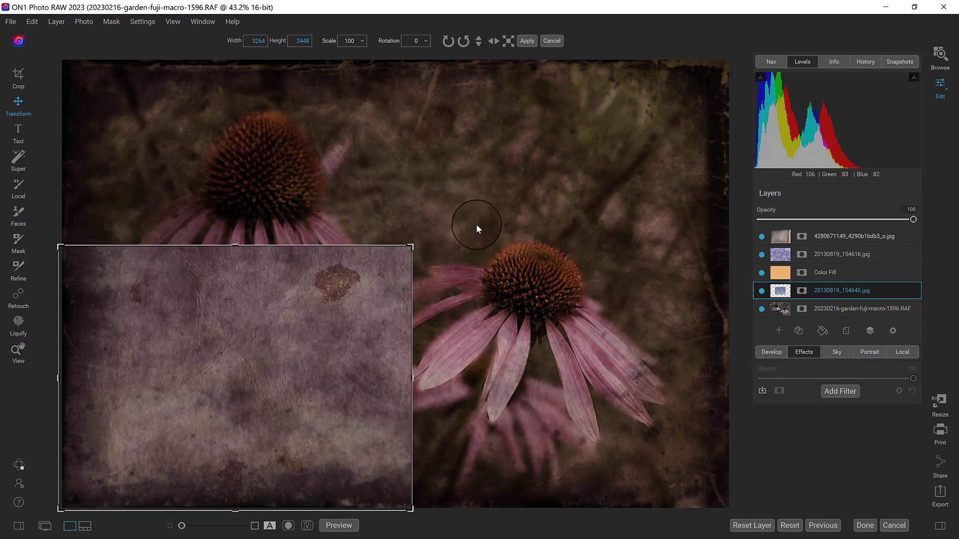
drag(413, 246, 730, 62)
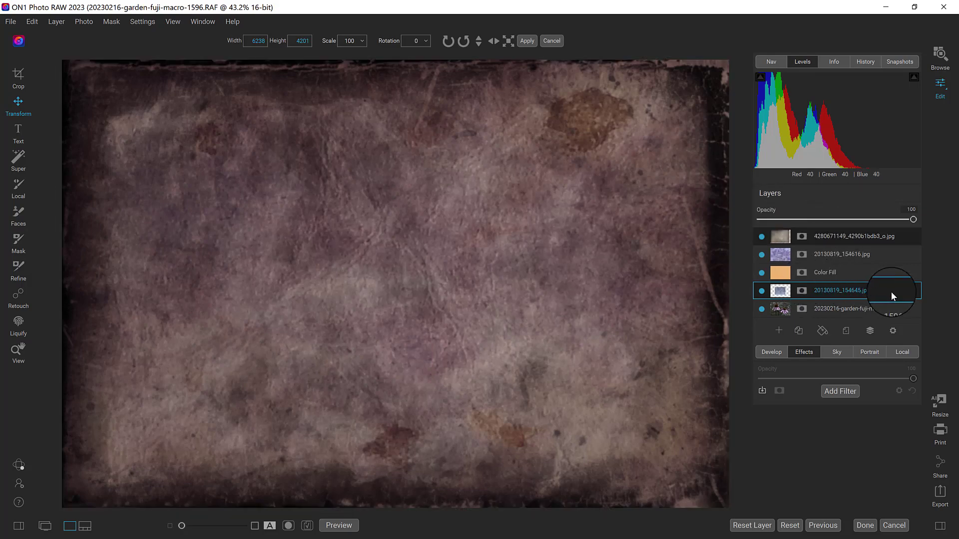
Blend the 20130819_154645.jpg texture layer with Screen at 24 opacity and toggle its visibility to compare.
click(893, 330)
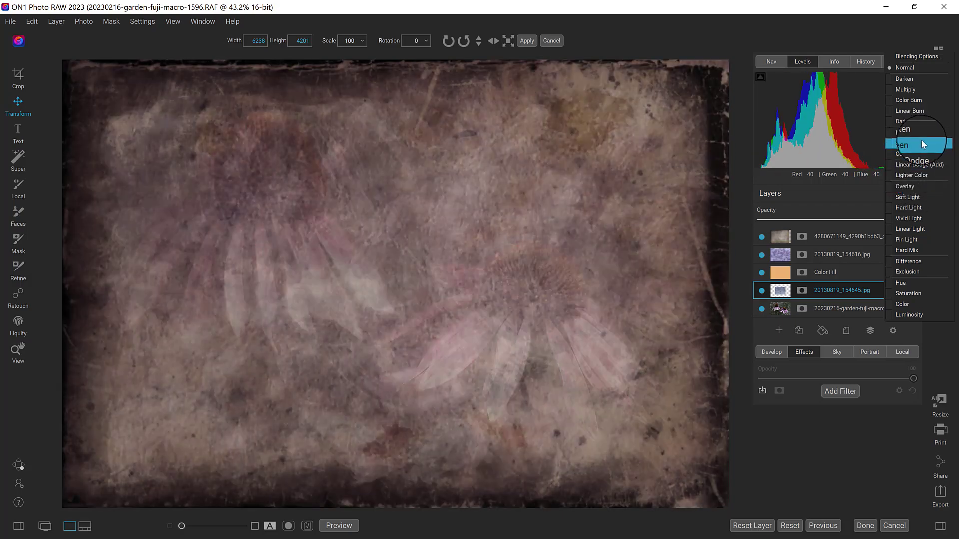
click(921, 143)
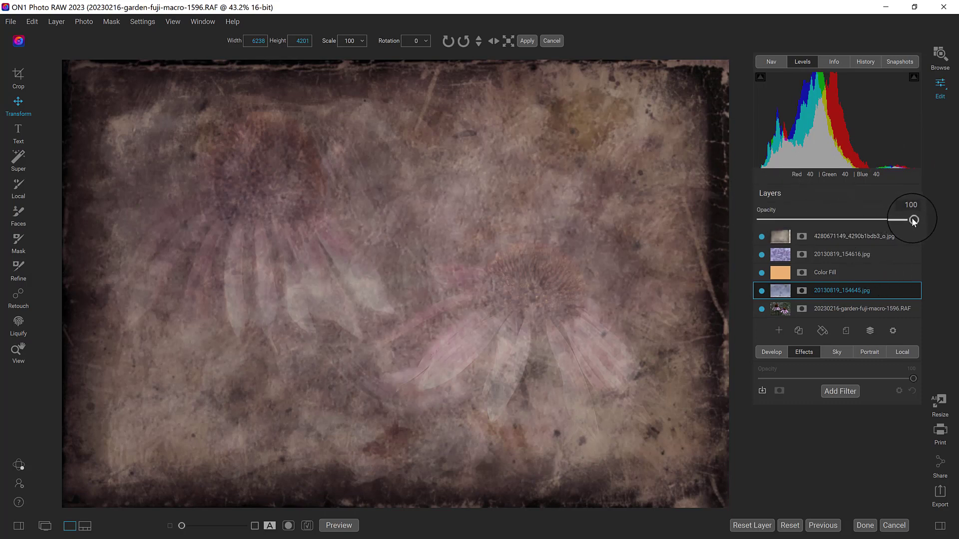
drag(911, 219, 805, 222)
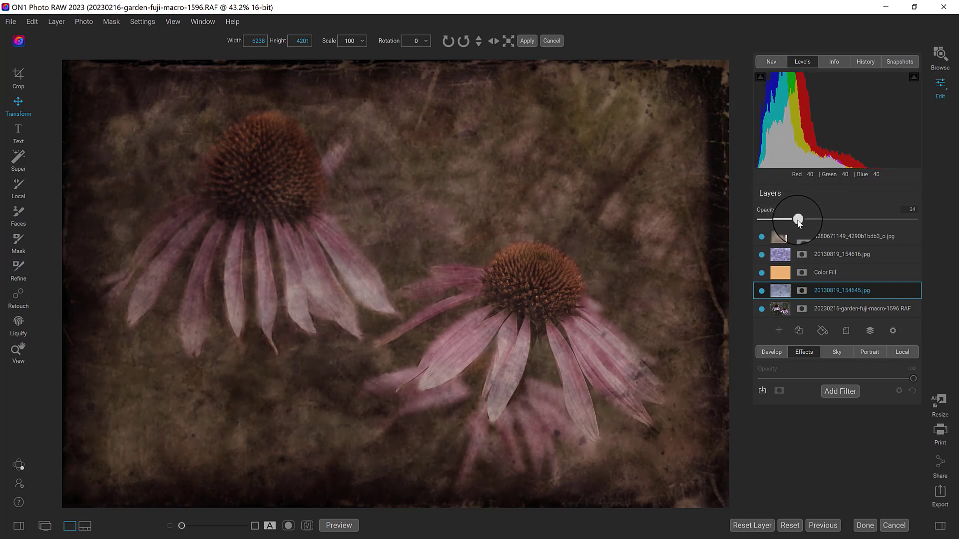
click(762, 292)
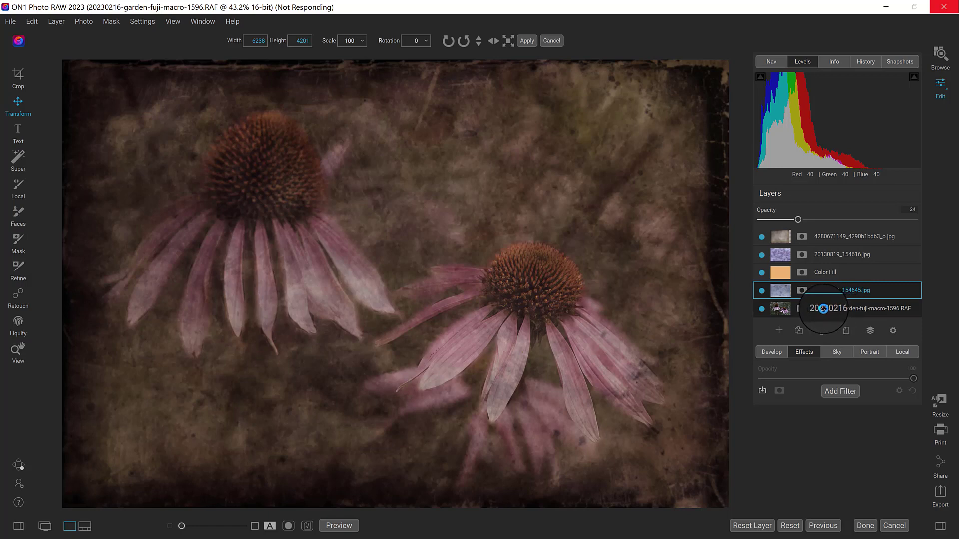
Add a Color Adjustment filter to the coneflower photo layer.
click(829, 309)
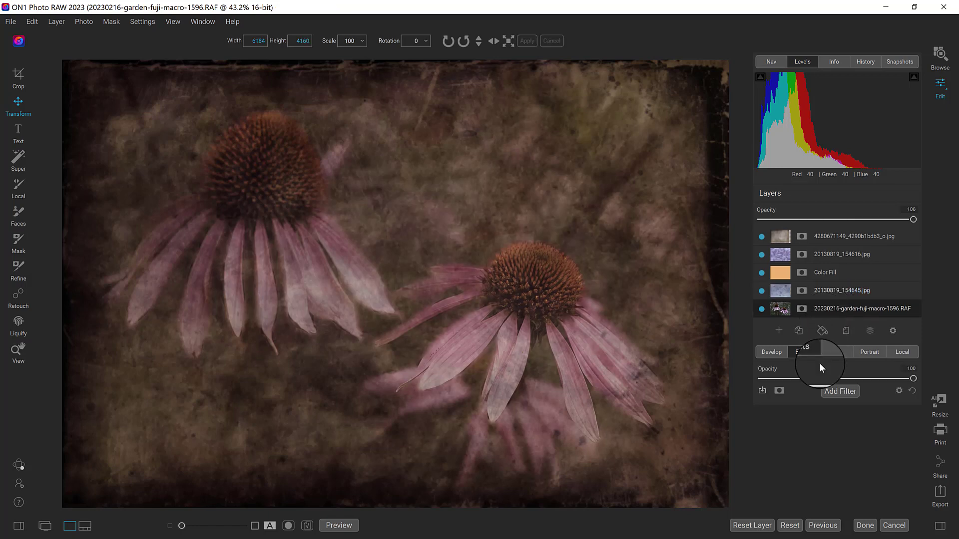
click(834, 392)
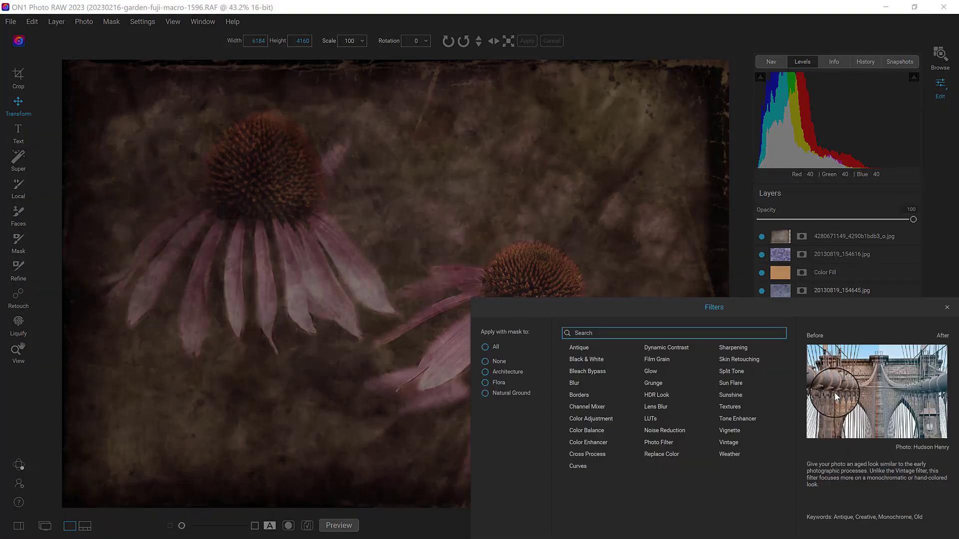
click(597, 417)
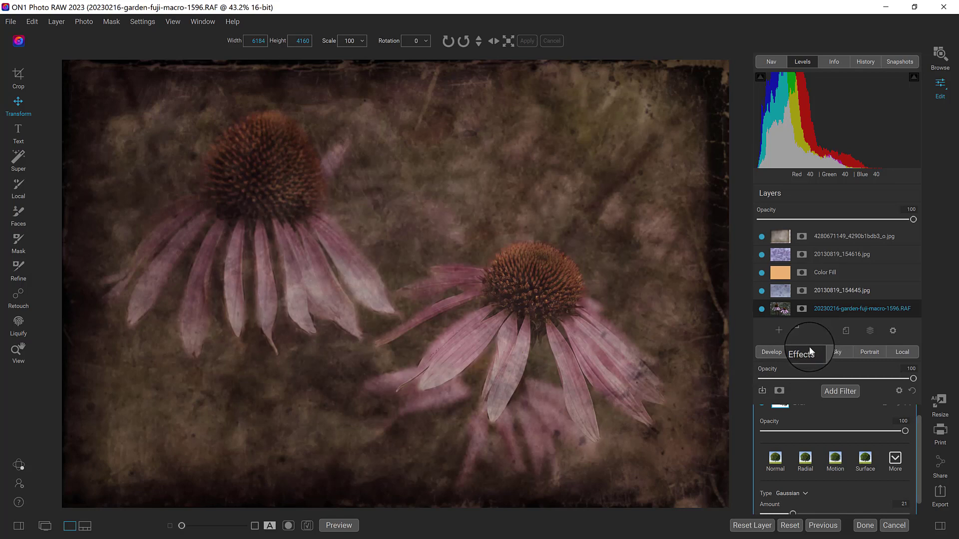
click(835, 351)
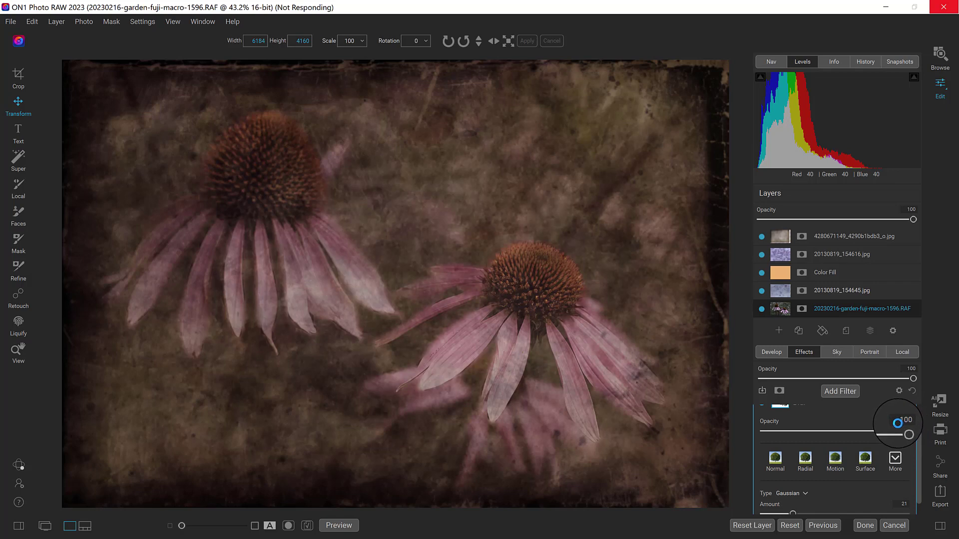
Set the green saturation to -100 in the photo's Color Adjustment filter.
scroll(898, 422, down, 2)
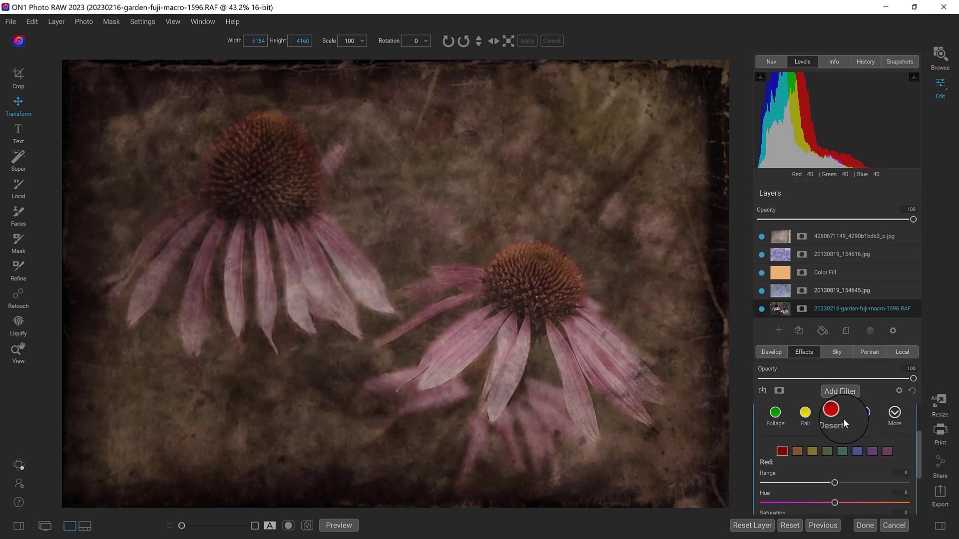
click(829, 451)
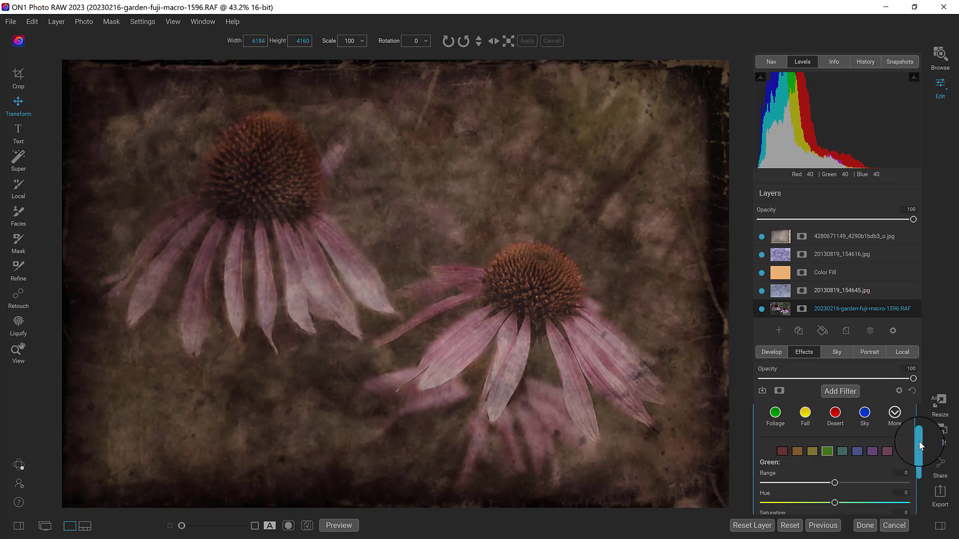
drag(919, 441, 912, 463)
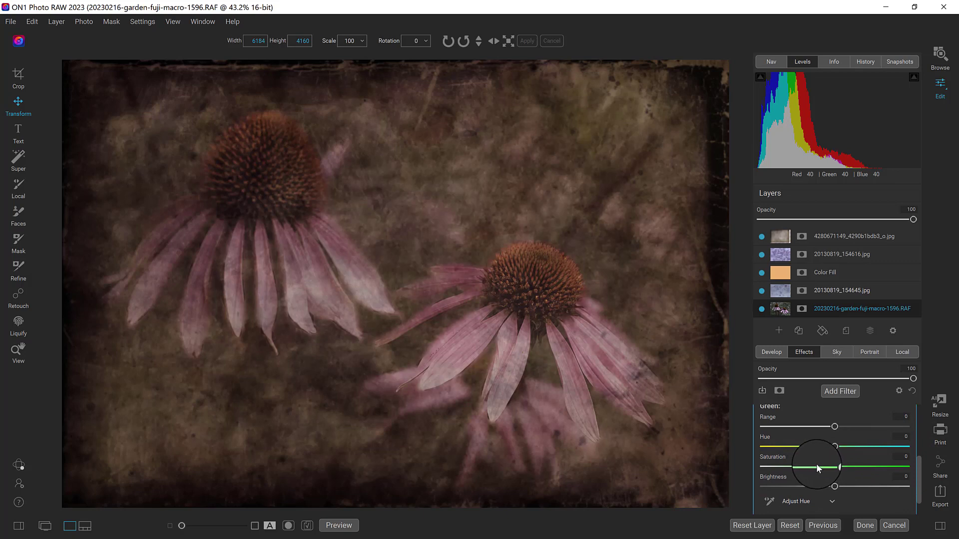
drag(834, 467, 785, 469)
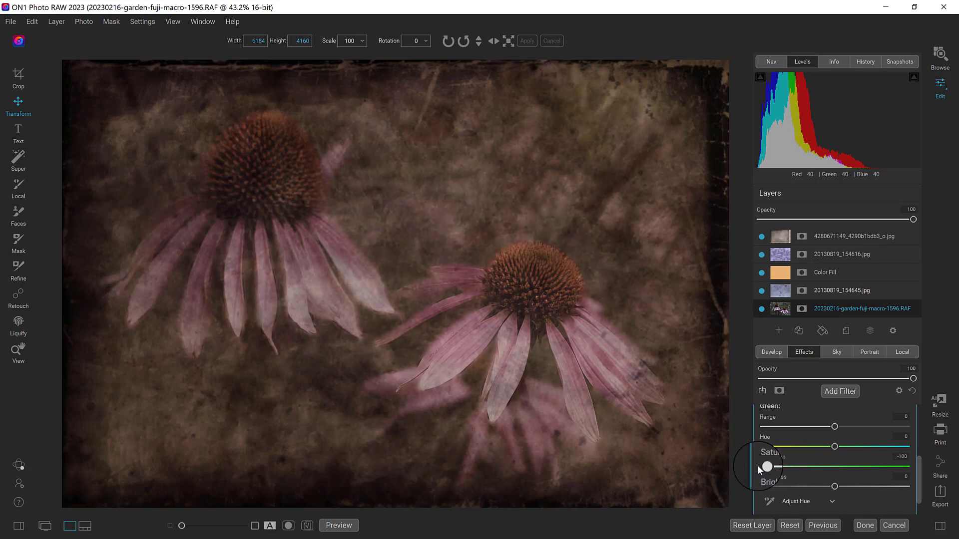